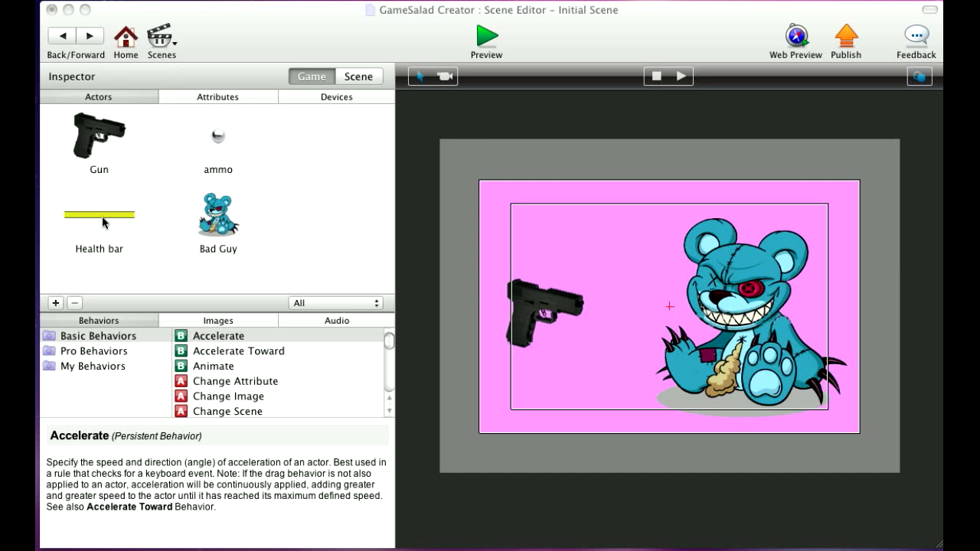
# Step: Place the Health bar actor at the scene's top-left, above the gun and bear
pyautogui.moveTo(99, 216)
pyautogui.mouseDown()
pyautogui.moveTo(728, 222)
pyautogui.moveTo(565, 192)
pyautogui.mouseUp()
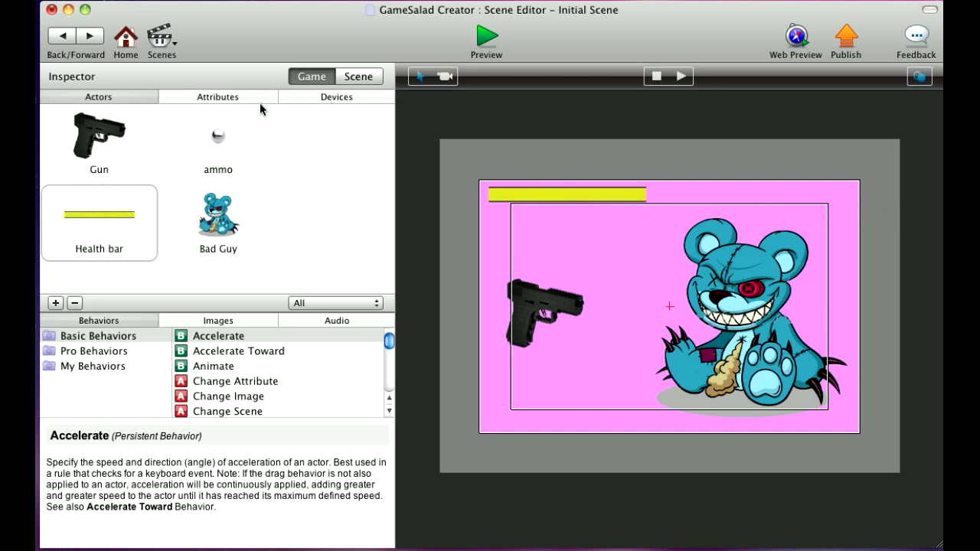
# Step: Add an integer game attribute named 'life' with a starting value of 10
pyautogui.click(238, 98)
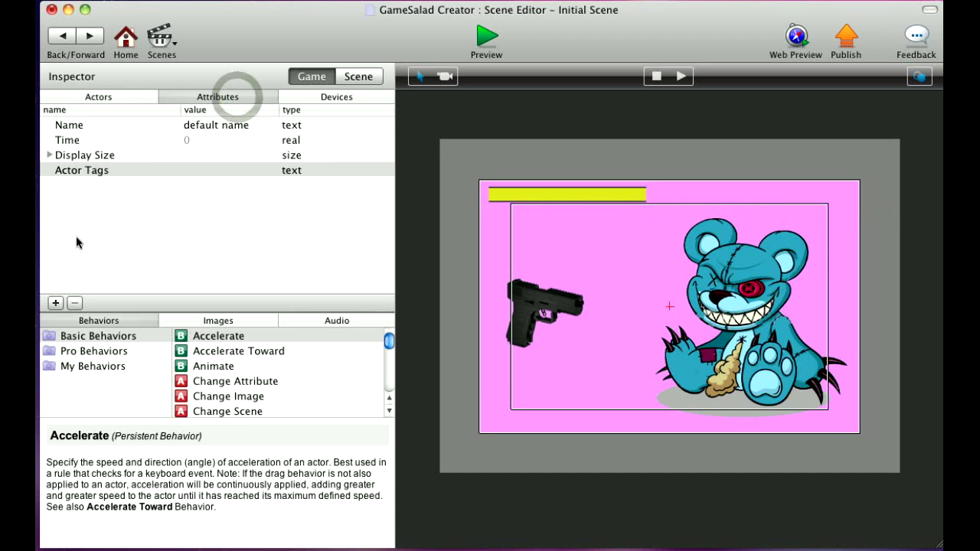
pyautogui.click(55, 303)
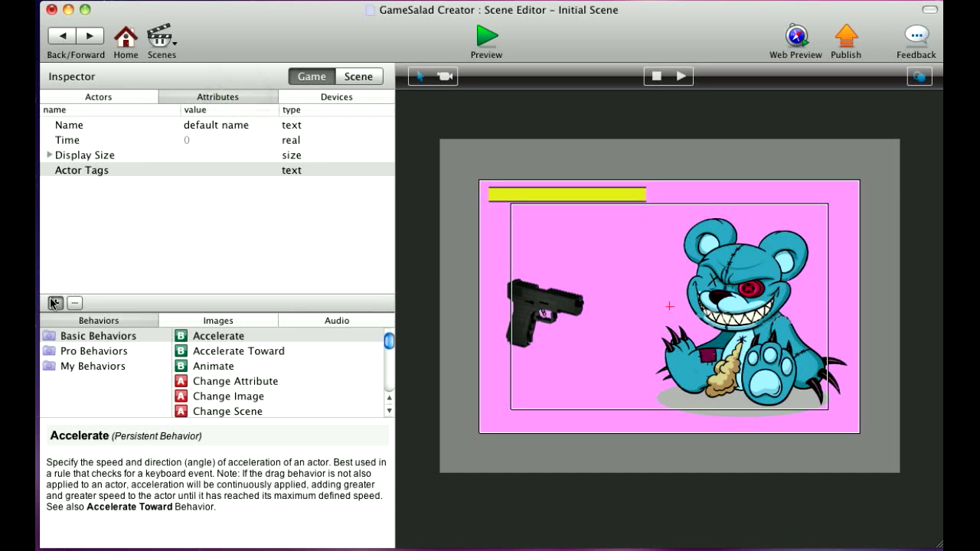
pyautogui.click(436, 116)
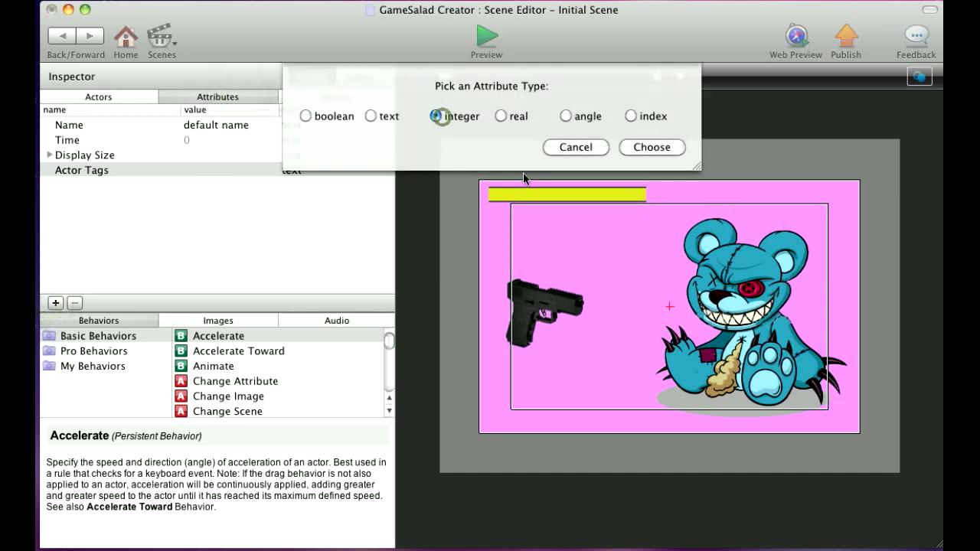
pyautogui.click(651, 147)
pyautogui.doubleClick(121, 185)
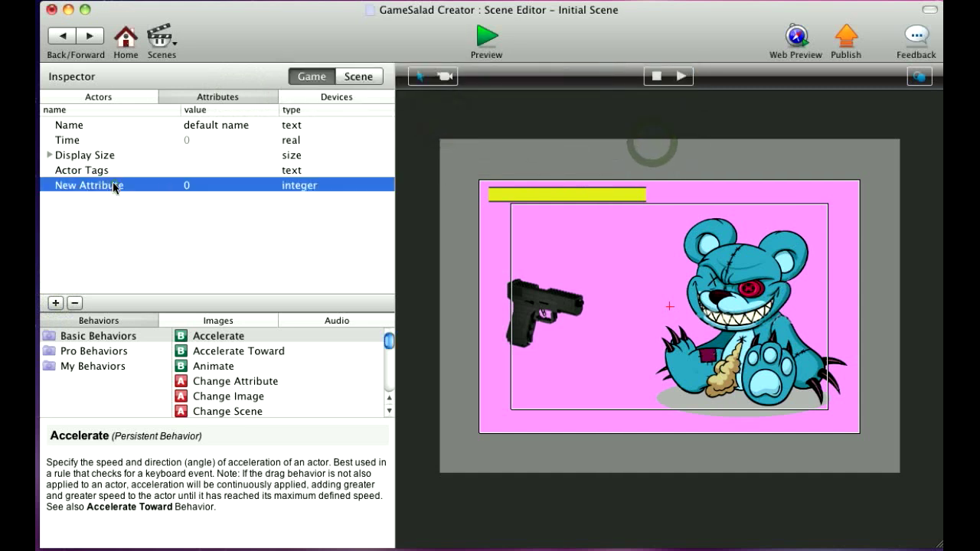
pyautogui.write('life')
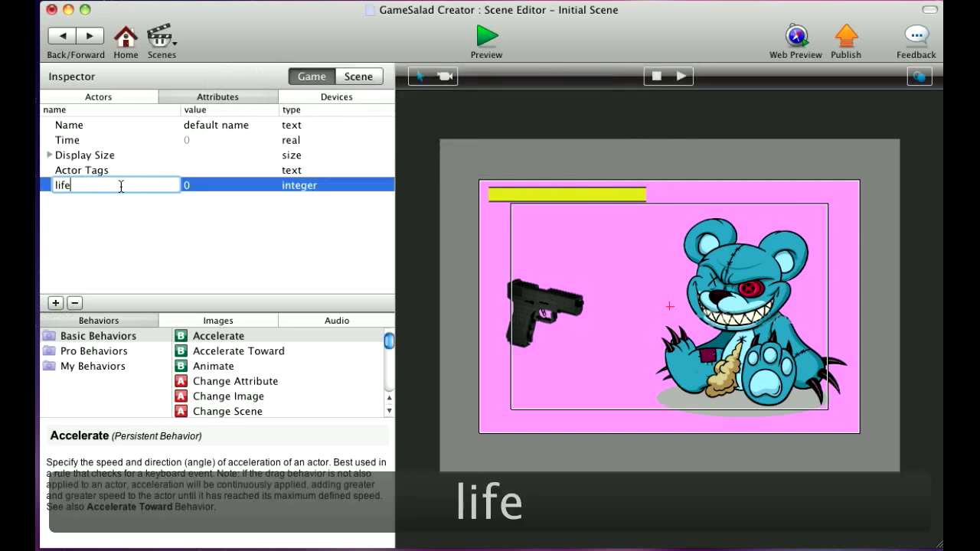
pyautogui.click(189, 190)
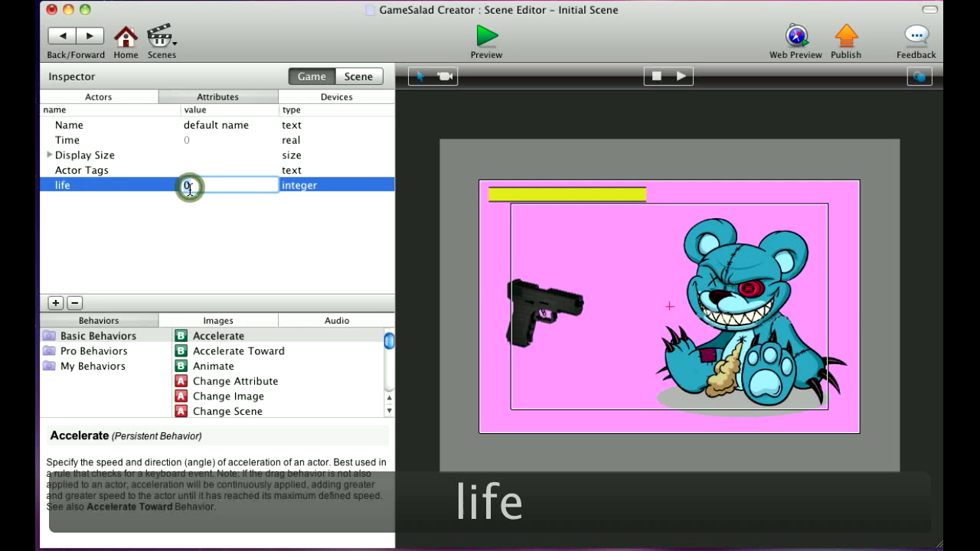
pyautogui.write('10')
pyautogui.click(210, 214)
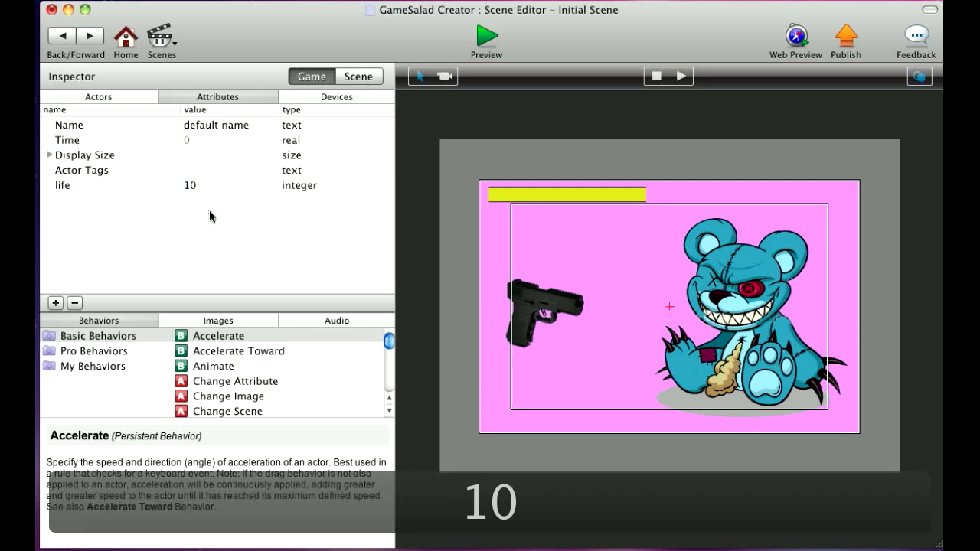
pyautogui.click(130, 97)
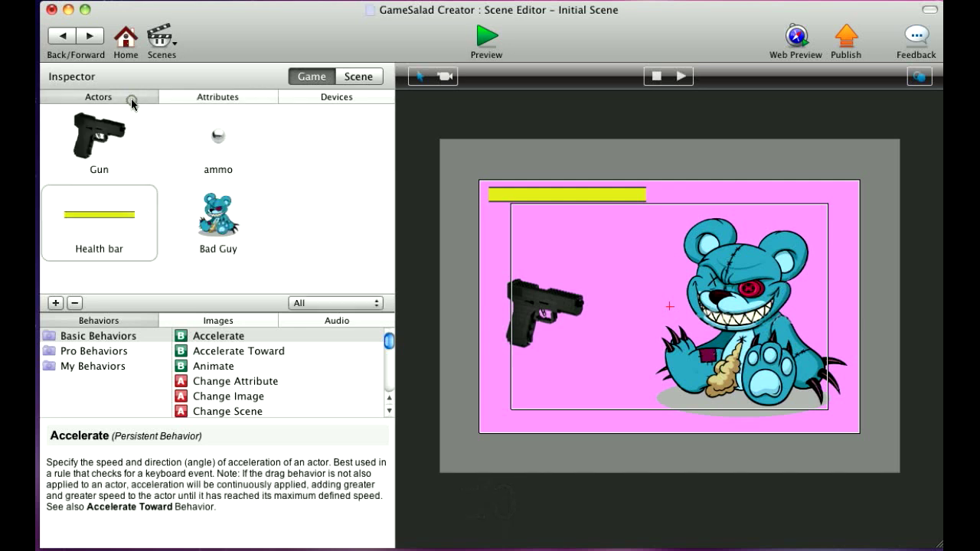
# Step: Open the Health bar actor and add a Constrain Attribute targeting self.Size.Width
pyautogui.doubleClick(125, 212)
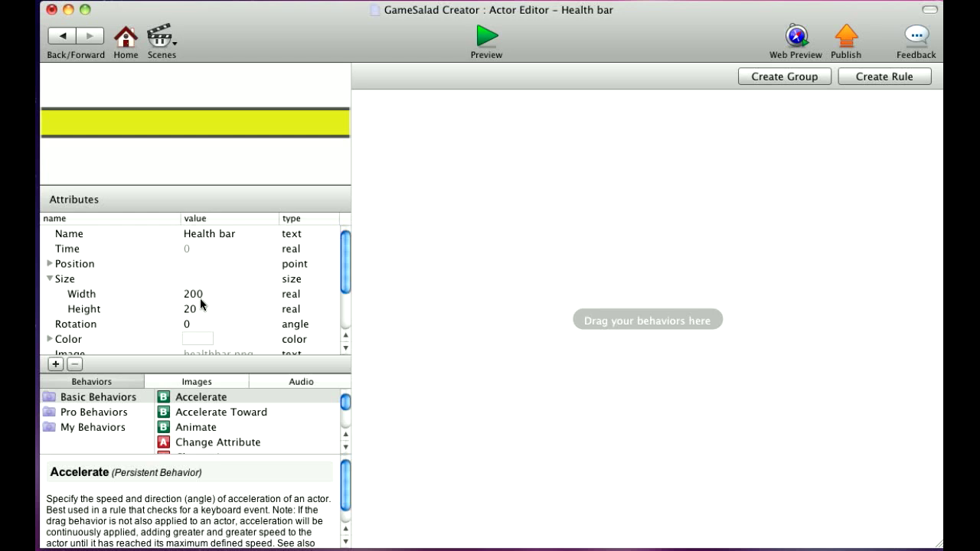
pyautogui.scroll(-3, 224, 414)
pyautogui.scroll(-2, 224, 413)
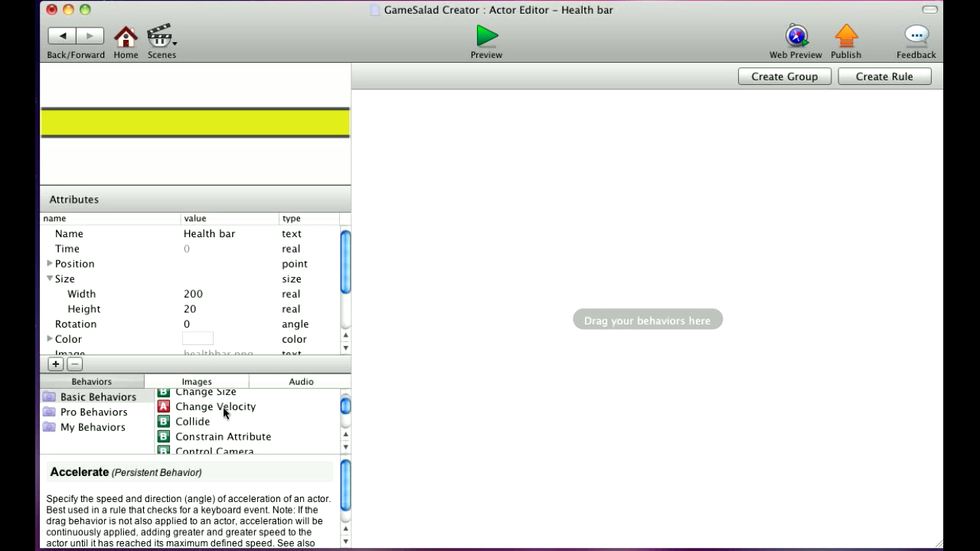
pyautogui.scroll(-3, 229, 411)
pyautogui.moveTo(237, 398); pyautogui.dragTo(579, 142)
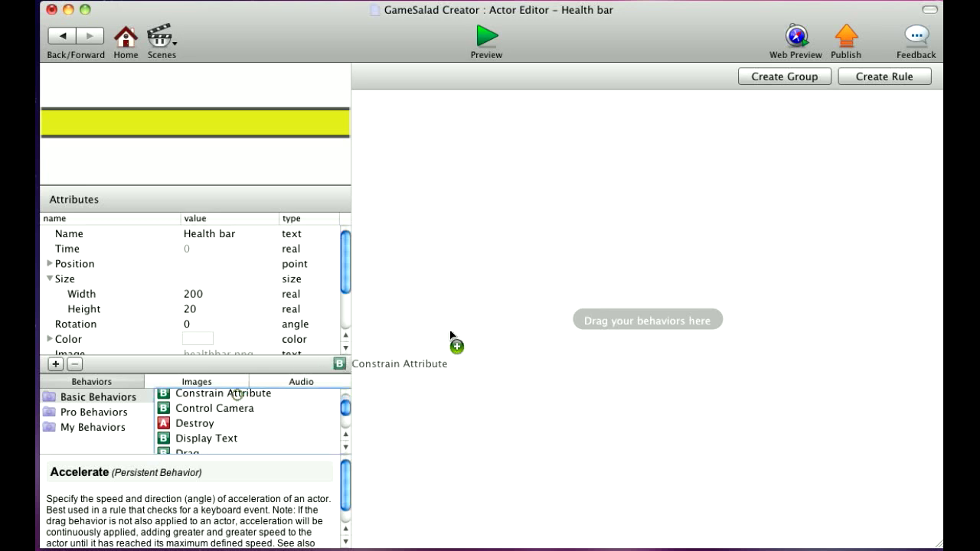
pyautogui.click(587, 134)
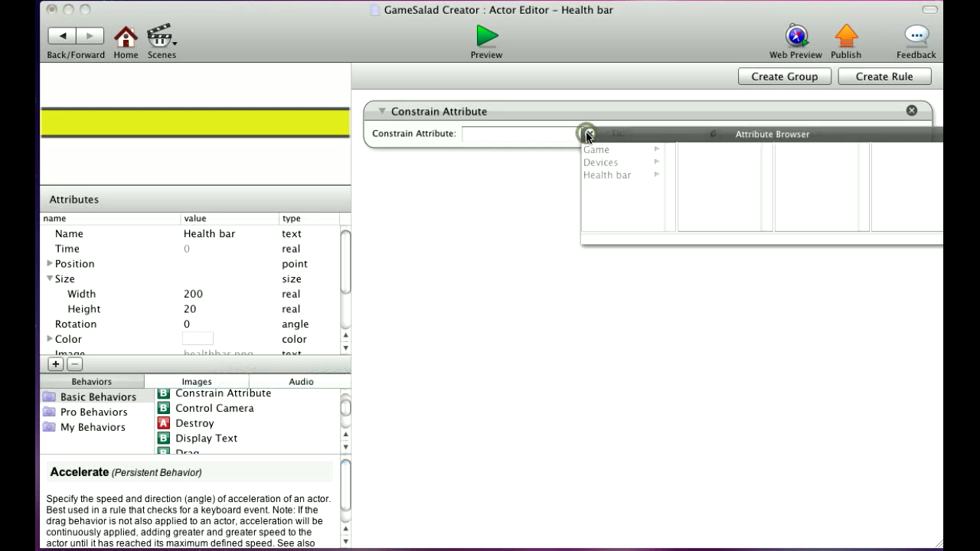
pyautogui.click(601, 174)
pyautogui.click(689, 188)
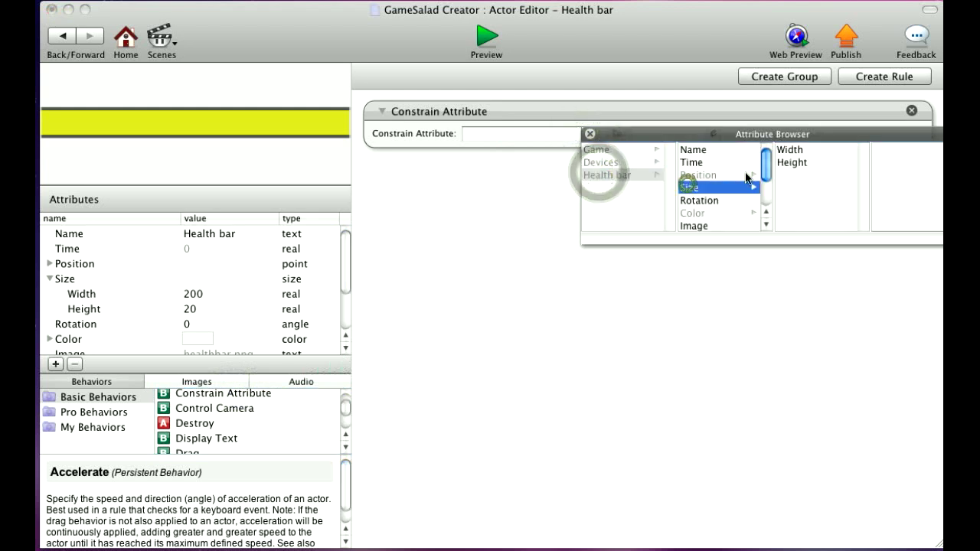
pyautogui.click(786, 150)
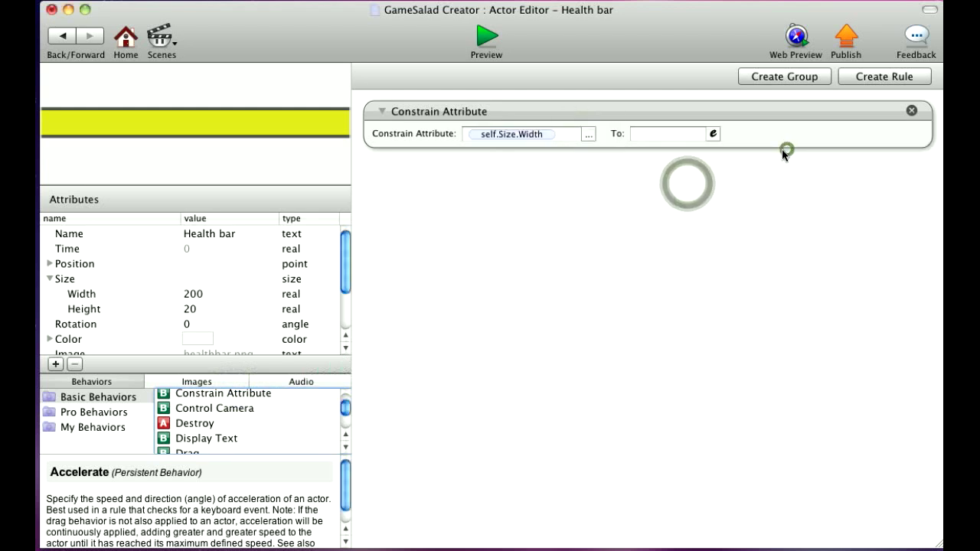
# Step: Set the width constraint's value to the expression game.life*20
pyautogui.click(713, 133)
pyautogui.click(642, 156)
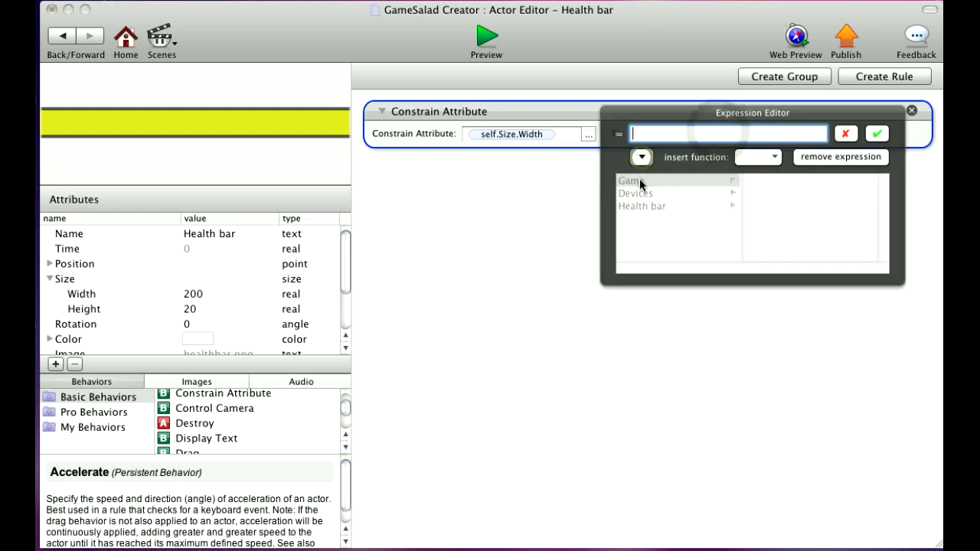
pyautogui.click(635, 181)
pyautogui.click(766, 232)
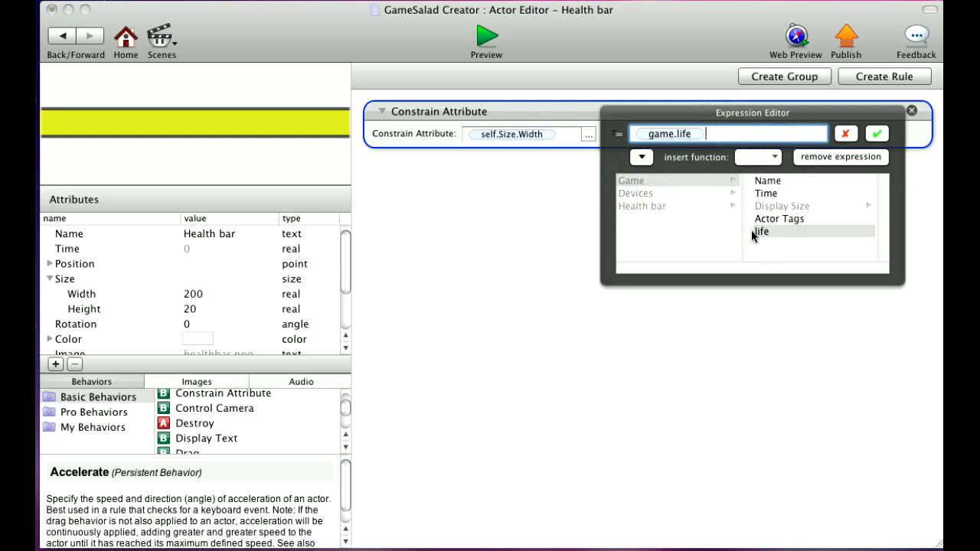
pyautogui.write('*')
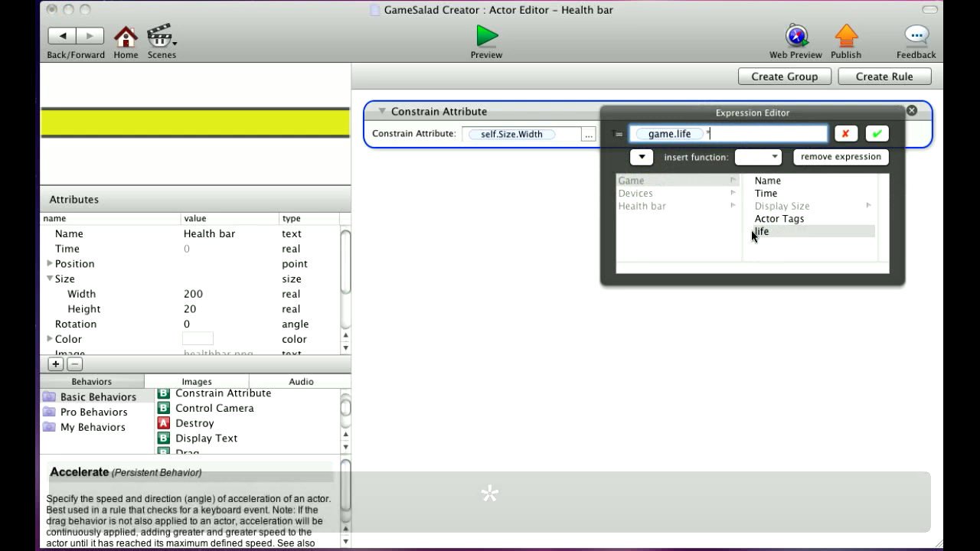
pyautogui.write('2')
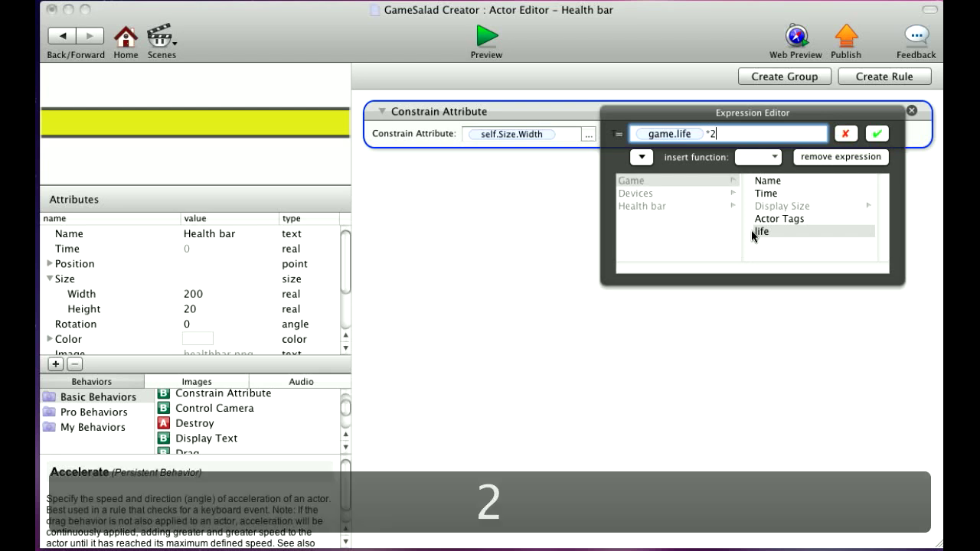
pyautogui.write('0')
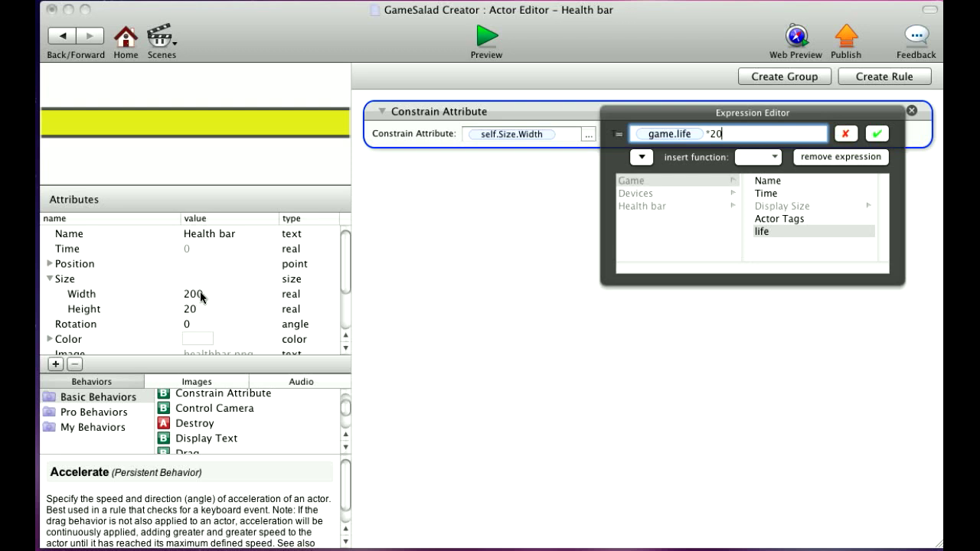
pyautogui.click(878, 135)
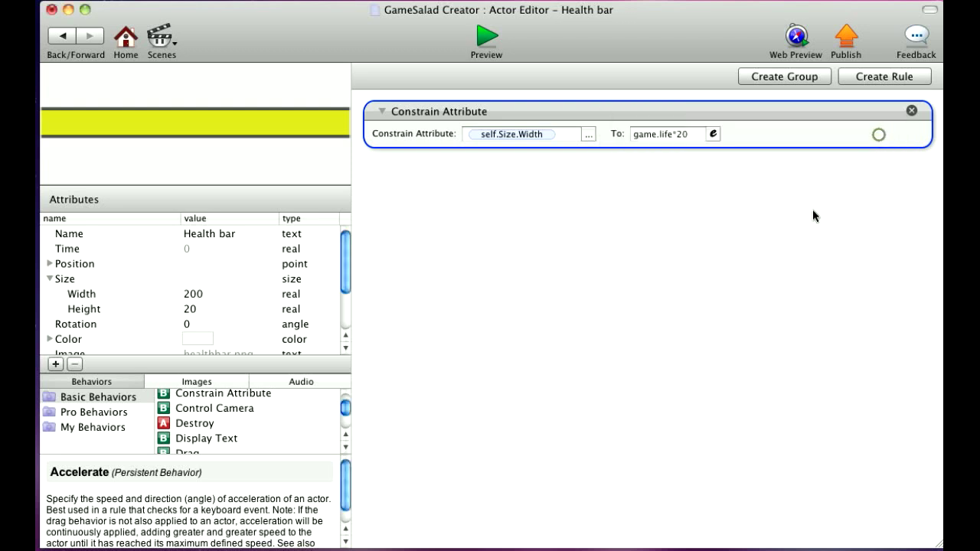
pyautogui.click(794, 230)
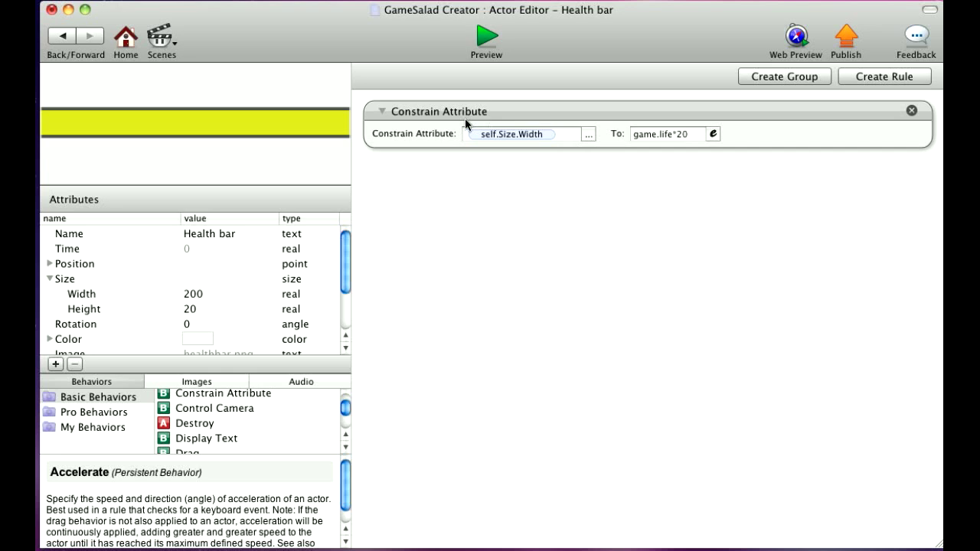
# Step: Go back to the scene overview and open the ammo actor for editing
pyautogui.click(63, 42)
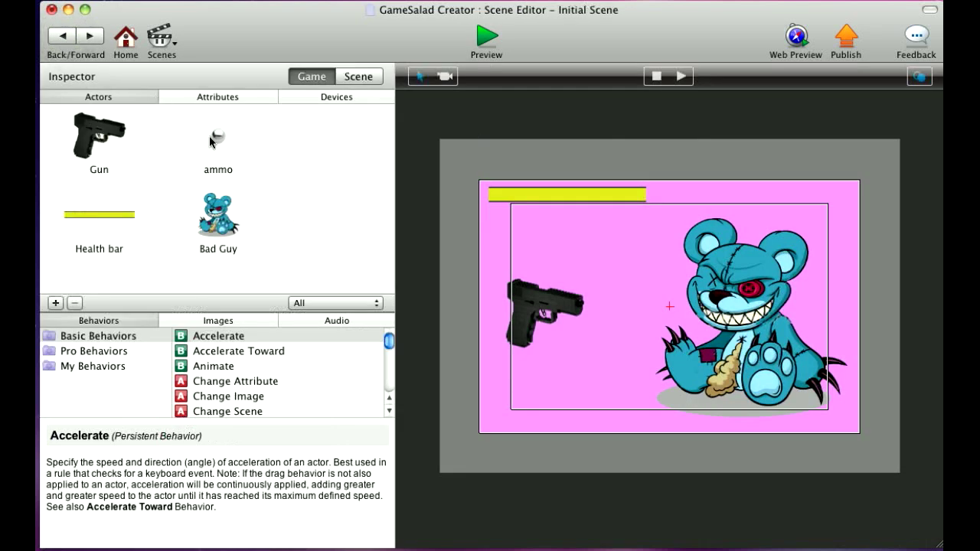
pyautogui.click(212, 140)
pyautogui.doubleClick(213, 140)
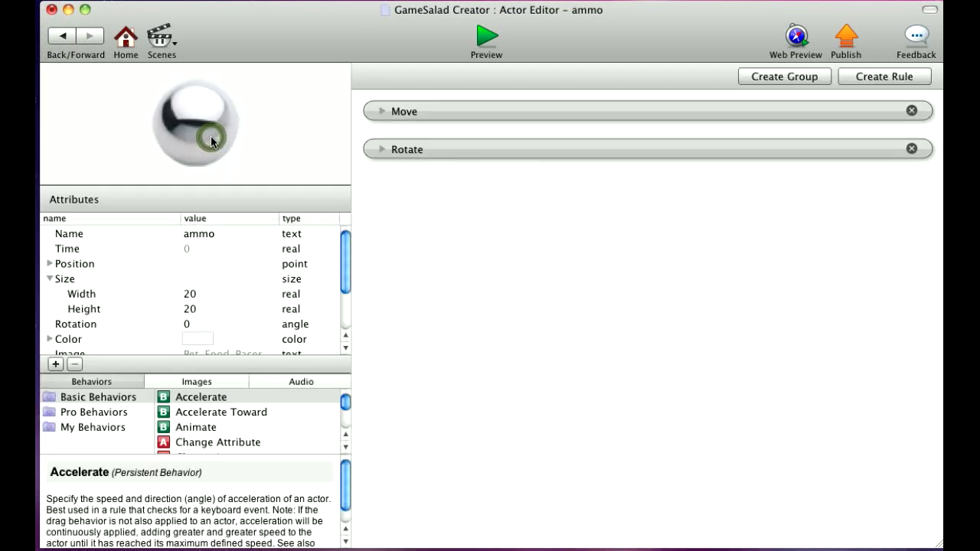
# Step: Create a rule that fires when the ammo overlaps or collides with a Bad Guy actor
pyautogui.click(524, 300)
pyautogui.click(861, 81)
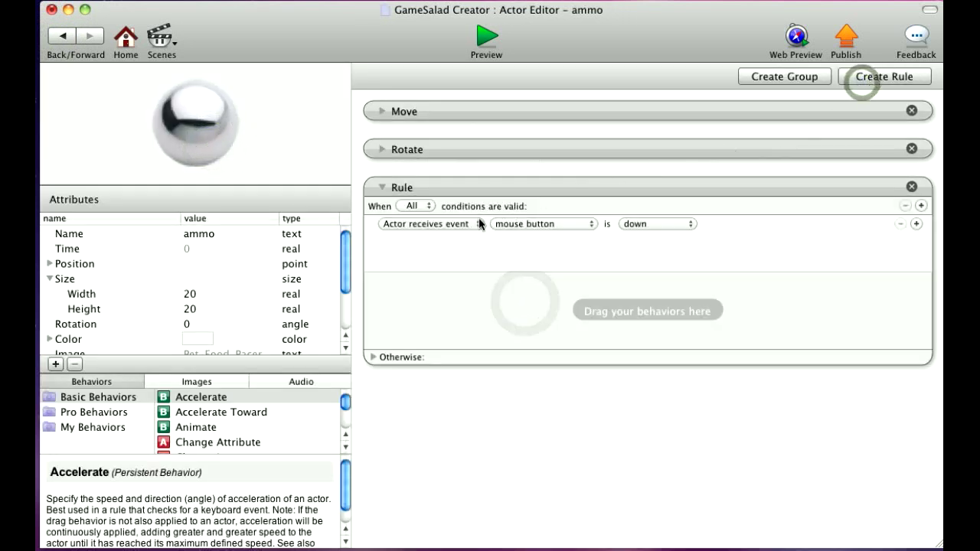
pyautogui.click(535, 223)
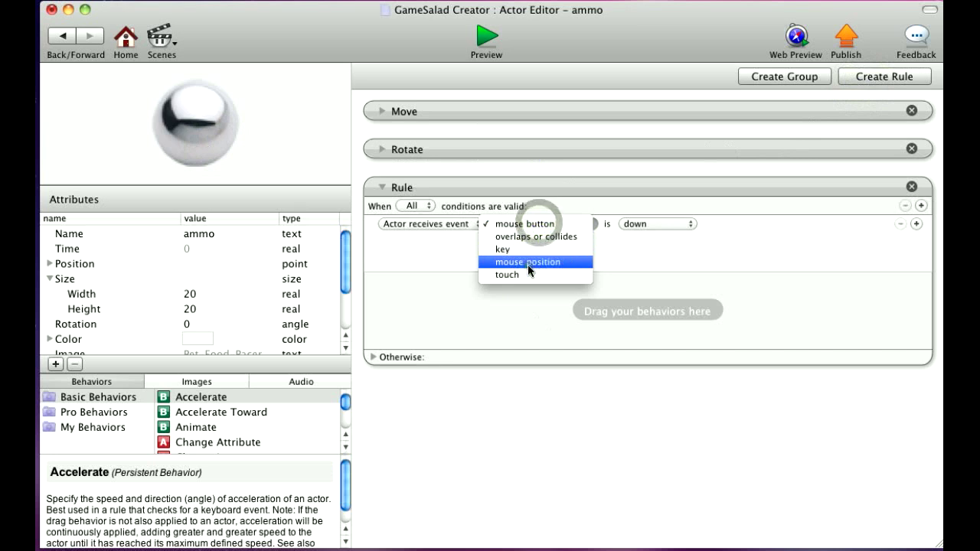
pyautogui.click(528, 261)
pyautogui.click(535, 224)
pyautogui.click(548, 200)
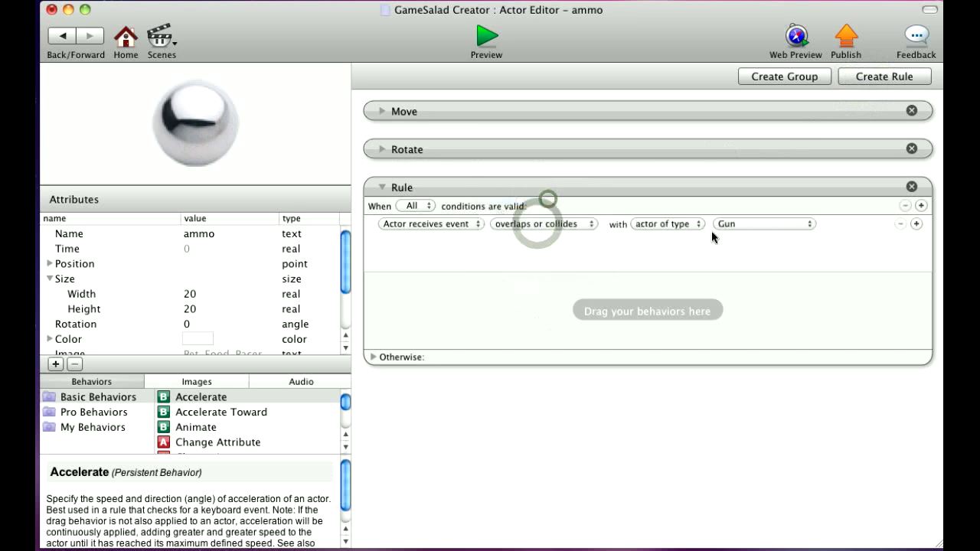
pyautogui.click(724, 224)
pyautogui.click(767, 262)
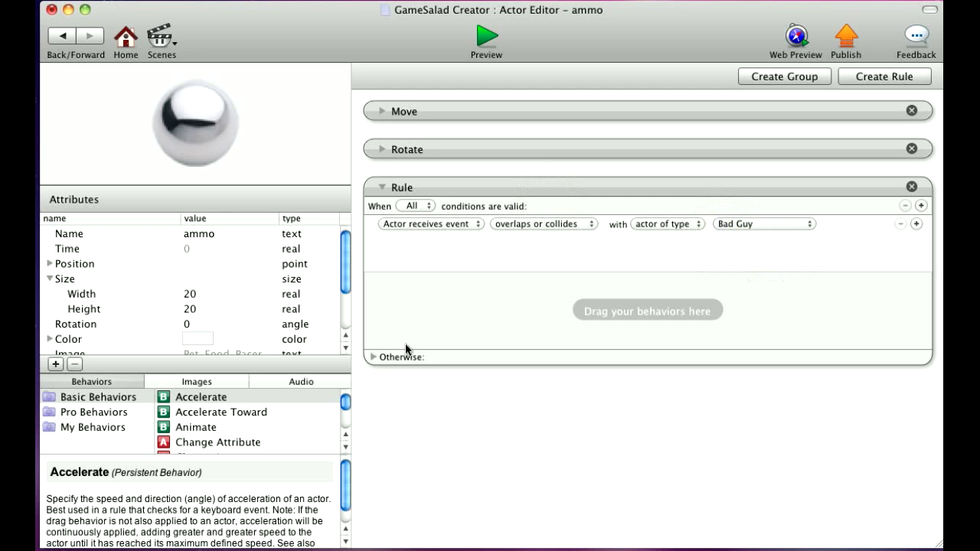
pyautogui.click(241, 443)
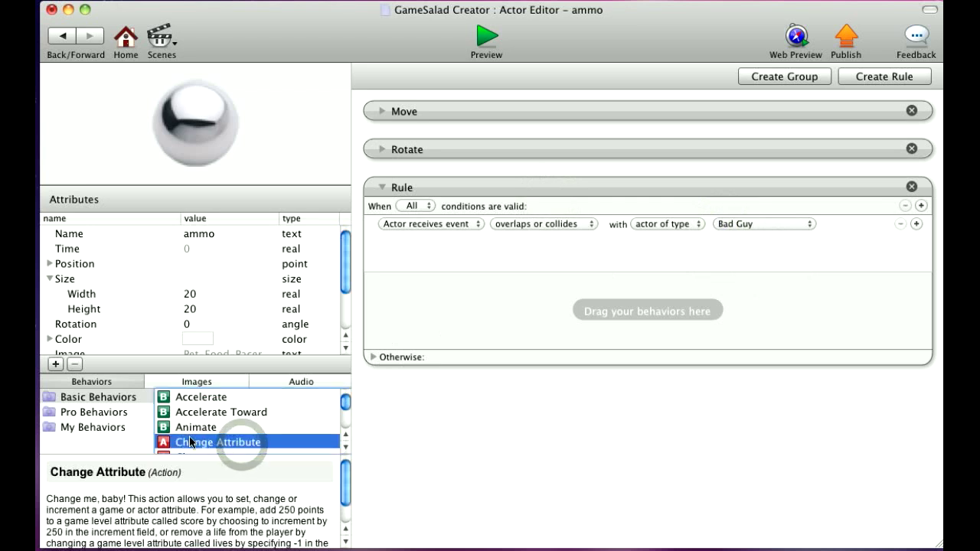
# Step: Add a Change Attribute to the rule setting game.life to game.life-1
pyautogui.moveTo(214, 442)
pyautogui.mouseDown()
pyautogui.moveTo(498, 385)
pyautogui.moveTo(510, 302)
pyautogui.mouseUp()
pyautogui.click(599, 313)
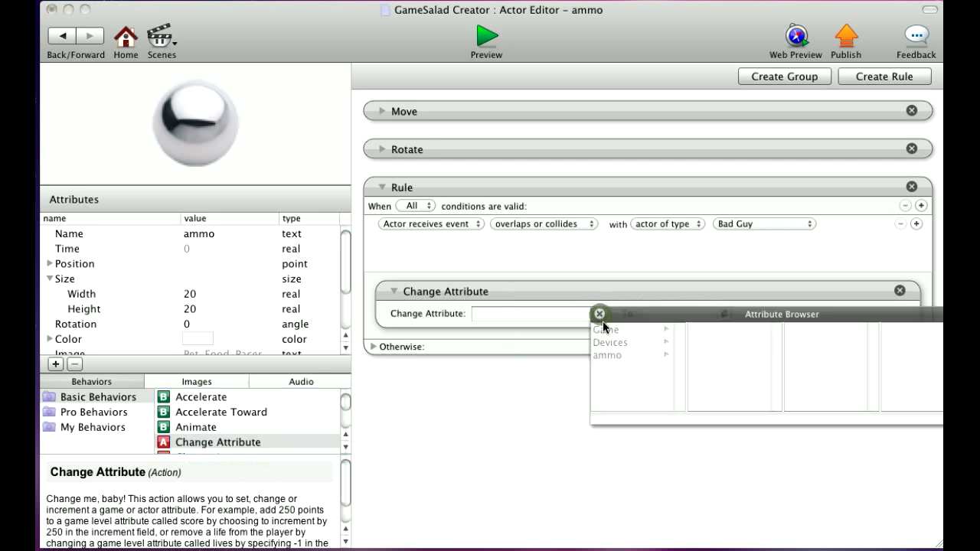
pyautogui.click(691, 378)
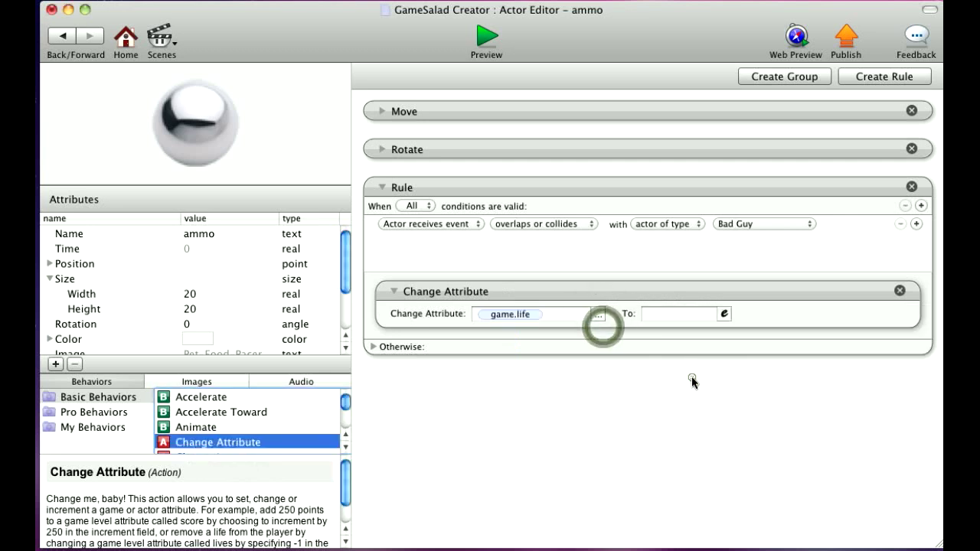
pyautogui.click(722, 315)
pyautogui.click(654, 337)
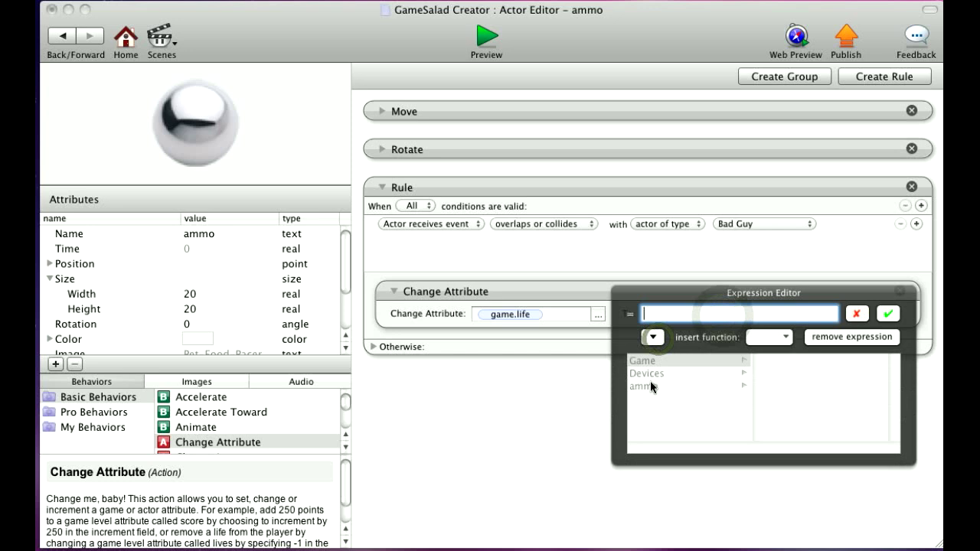
pyautogui.click(643, 362)
pyautogui.click(787, 411)
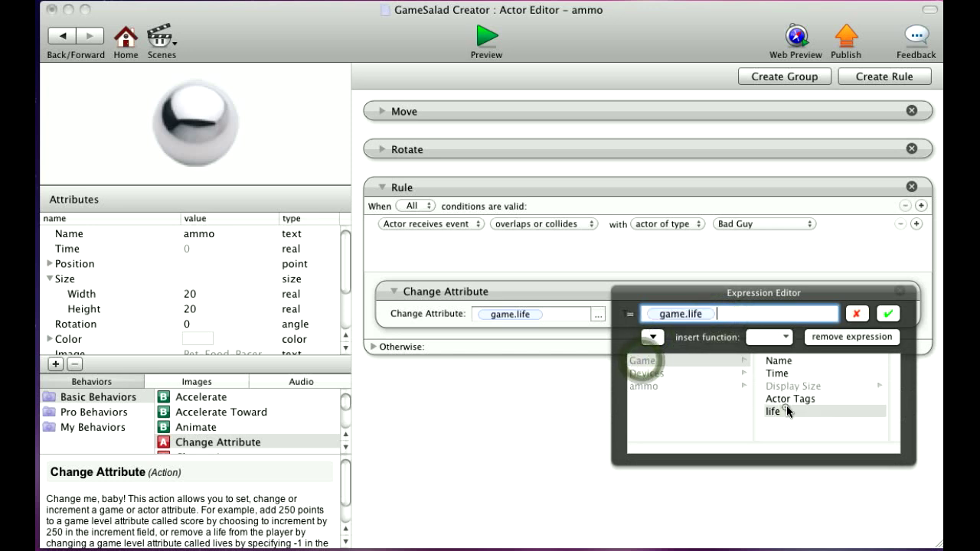
pyautogui.write(' -1')
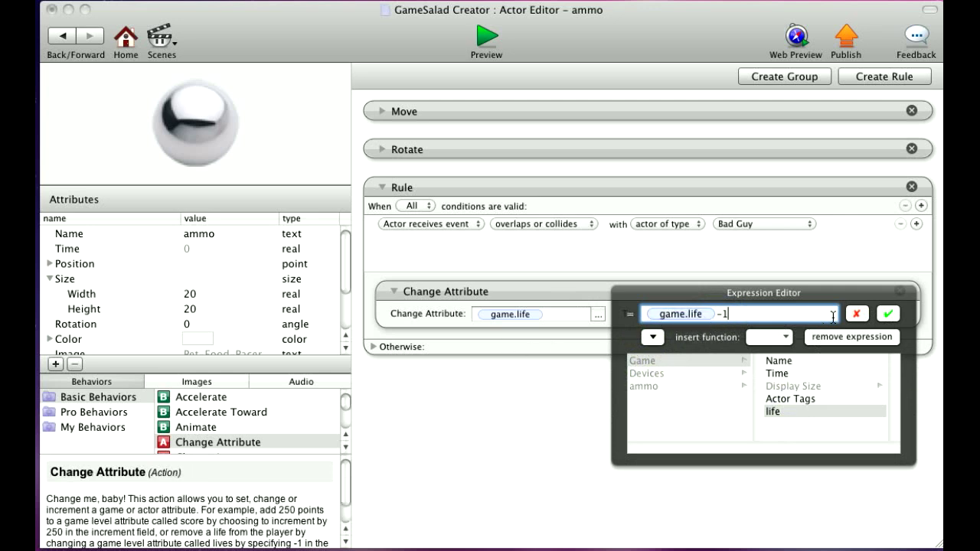
pyautogui.click(887, 315)
# Step: Add a Destroy behaviour to the collision rule so the ammo is removed
pyautogui.scroll(-1, 230, 413)
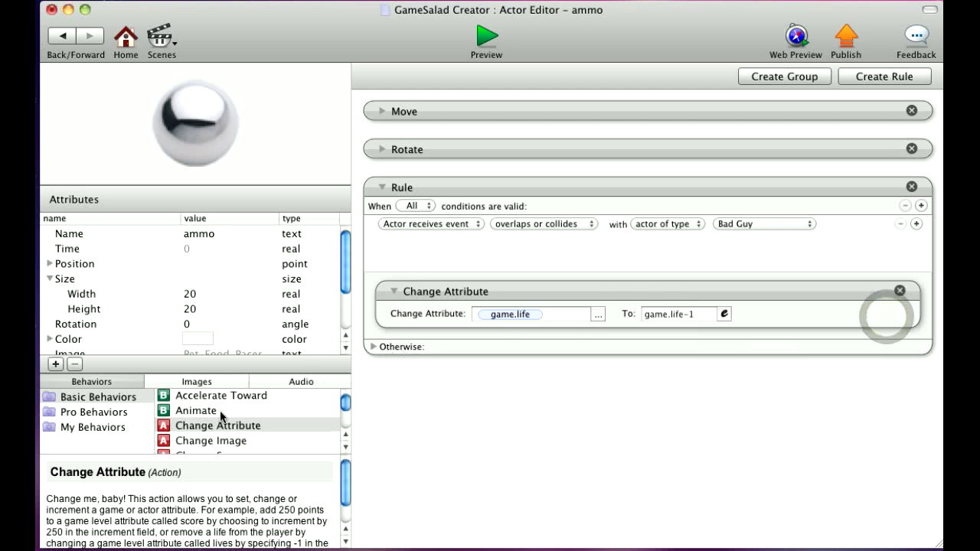
pyautogui.scroll(-2, 221, 417)
pyautogui.scroll(2, 221, 416)
pyautogui.scroll(-6, 221, 416)
pyautogui.scroll(-1, 221, 416)
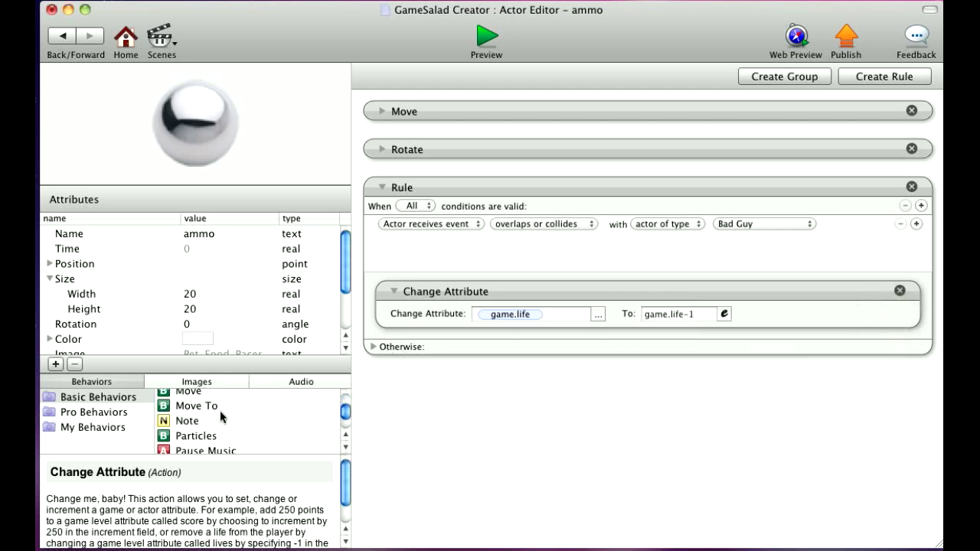
pyautogui.scroll(2, 220, 416)
pyautogui.scroll(1, 202, 418)
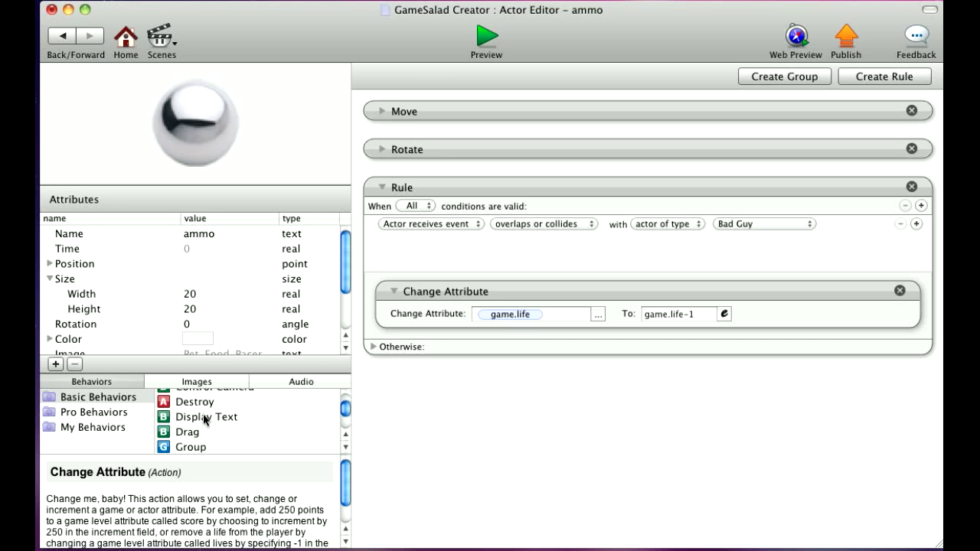
pyautogui.moveTo(203, 410); pyautogui.dragTo(527, 346)
pyautogui.click(488, 40)
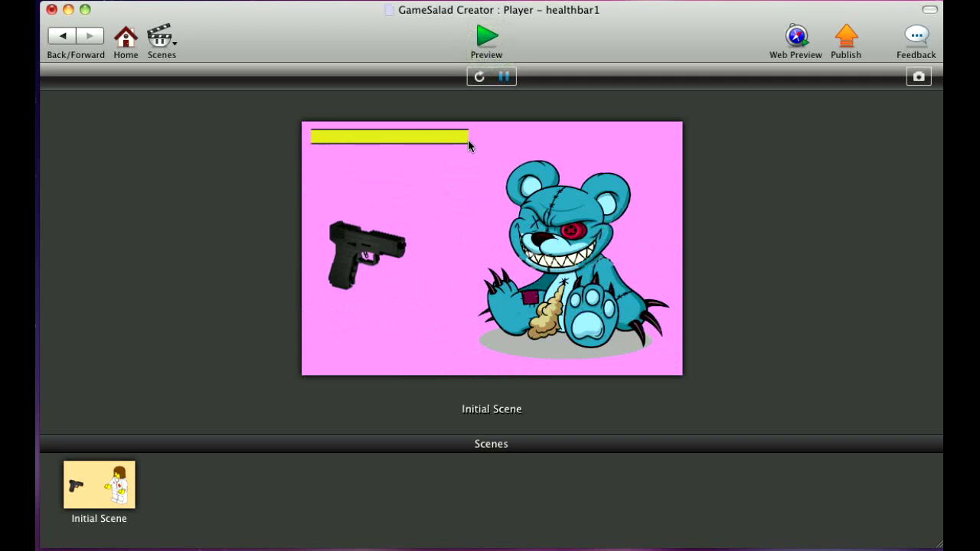
pyautogui.moveTo(346, 248); pyautogui.dragTo(383, 281)
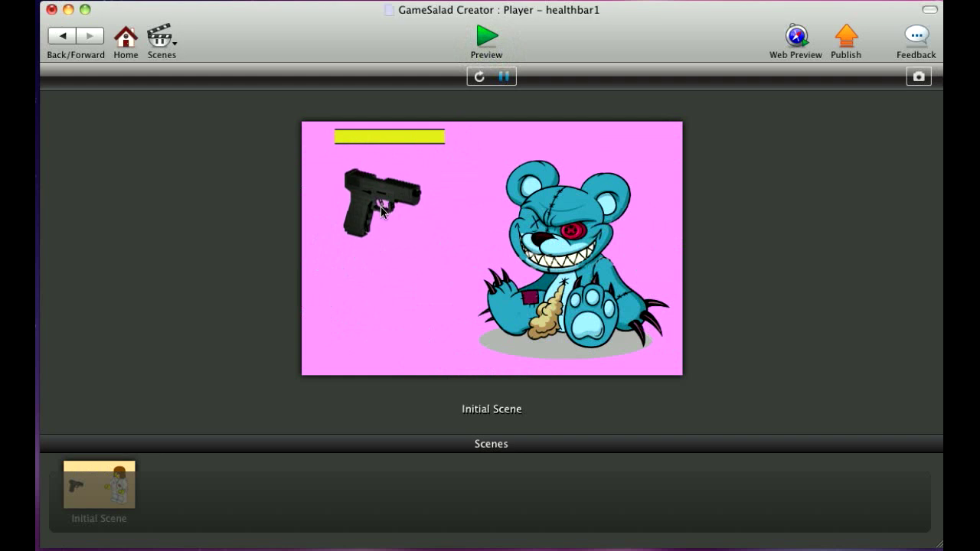
pyautogui.click(382, 306)
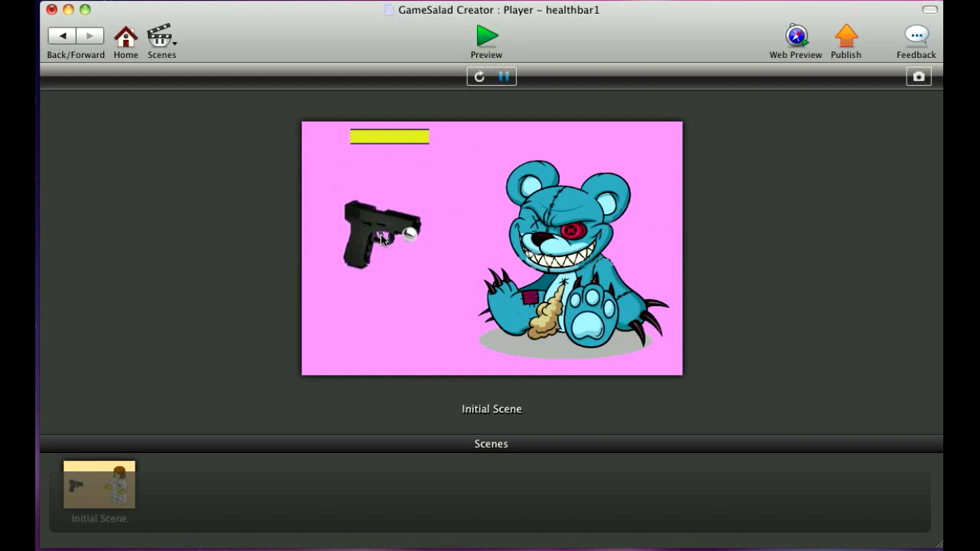
pyautogui.moveTo(380, 201); pyautogui.dragTo(383, 295)
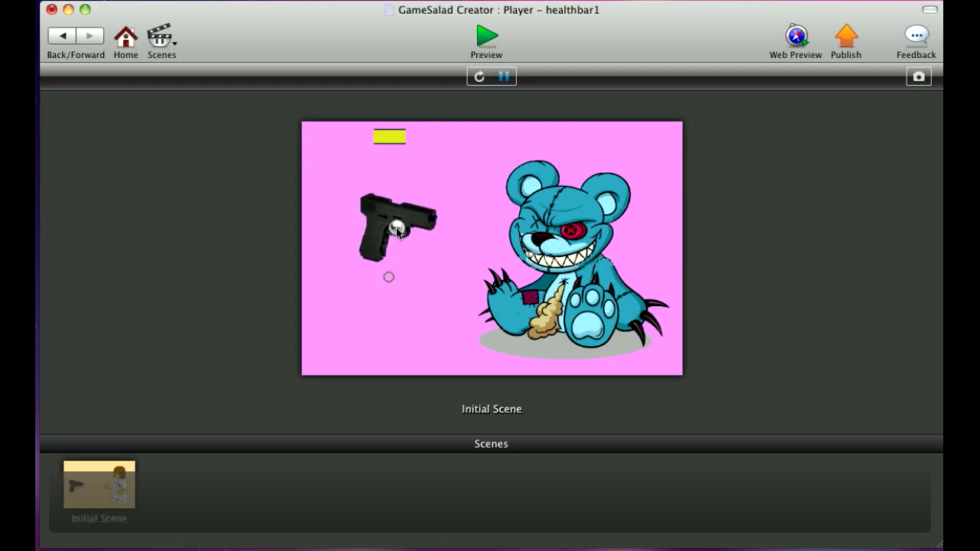
pyautogui.click(62, 37)
# Step: Reopen the Health bar actor and add a second, empty Constrain Attribute behaviour
pyautogui.click(62, 37)
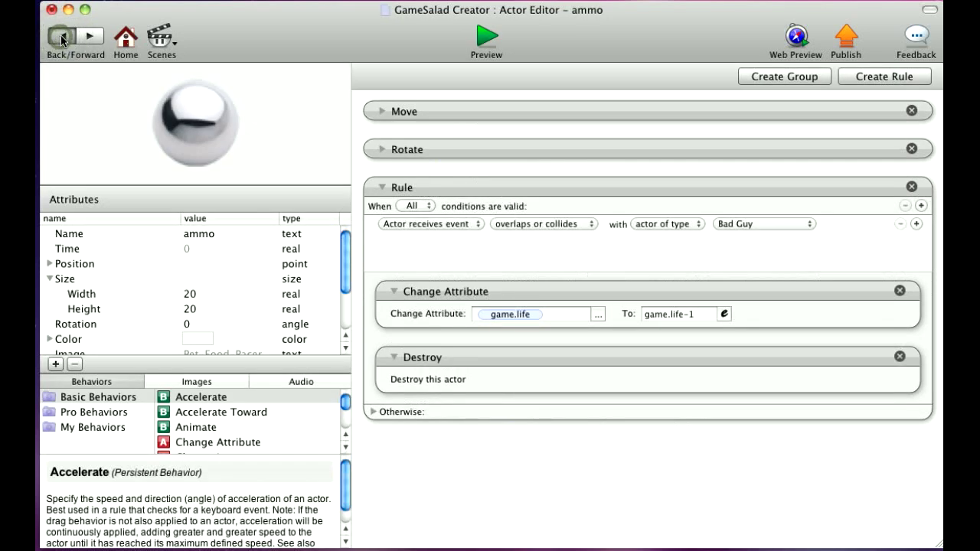
pyautogui.click(113, 216)
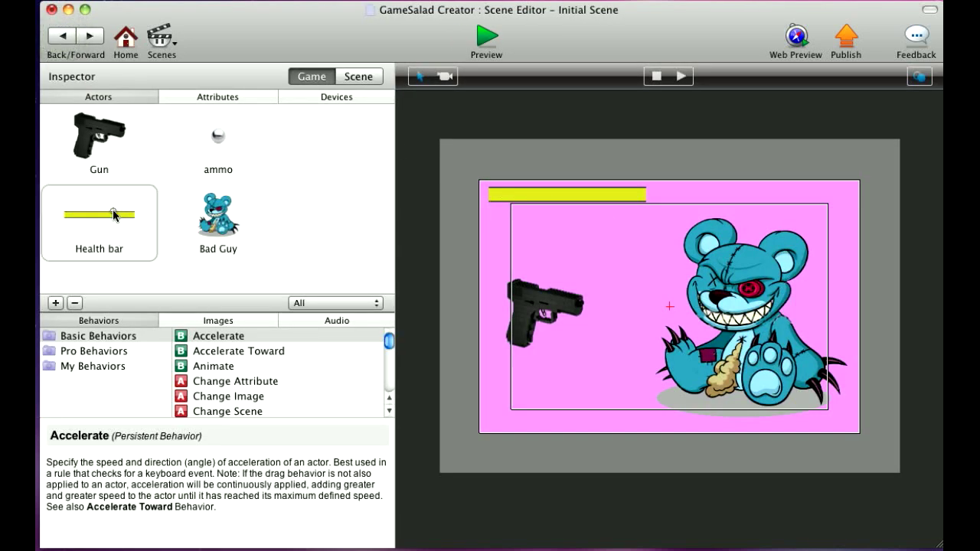
pyautogui.doubleClick(112, 217)
pyautogui.click(418, 252)
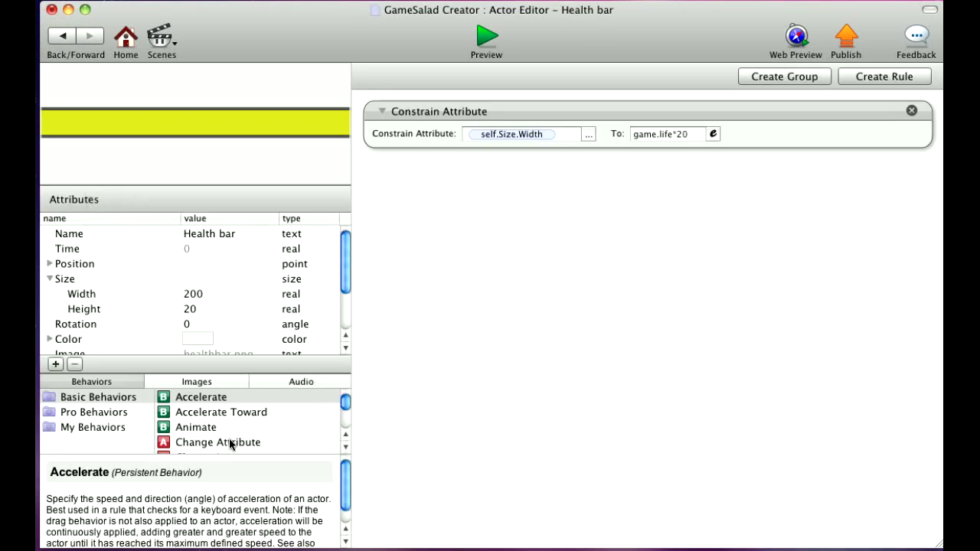
pyautogui.scroll(-3, 230, 444)
pyautogui.scroll(-3, 229, 444)
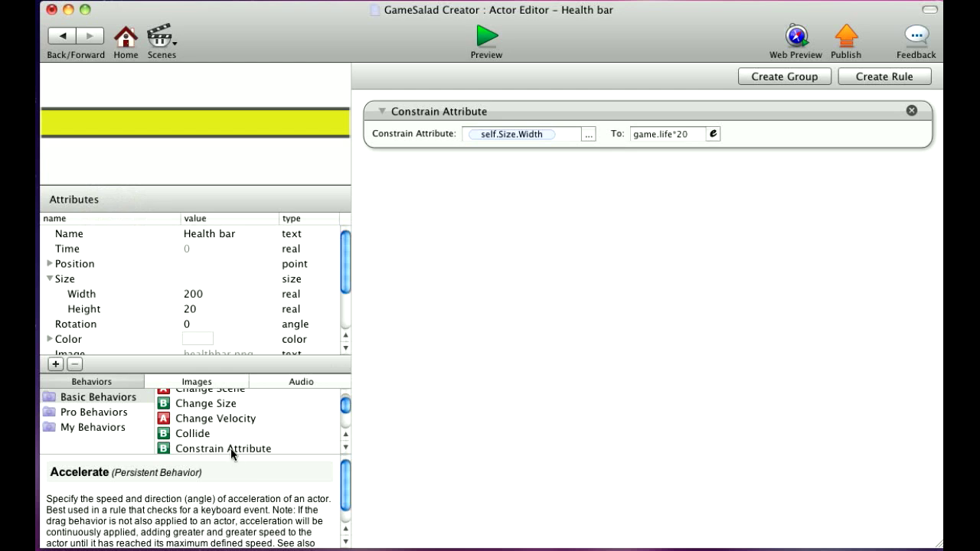
pyautogui.moveTo(231, 453)
pyautogui.mouseDown()
pyautogui.moveTo(492, 343)
pyautogui.moveTo(492, 323)
pyautogui.mouseUp()
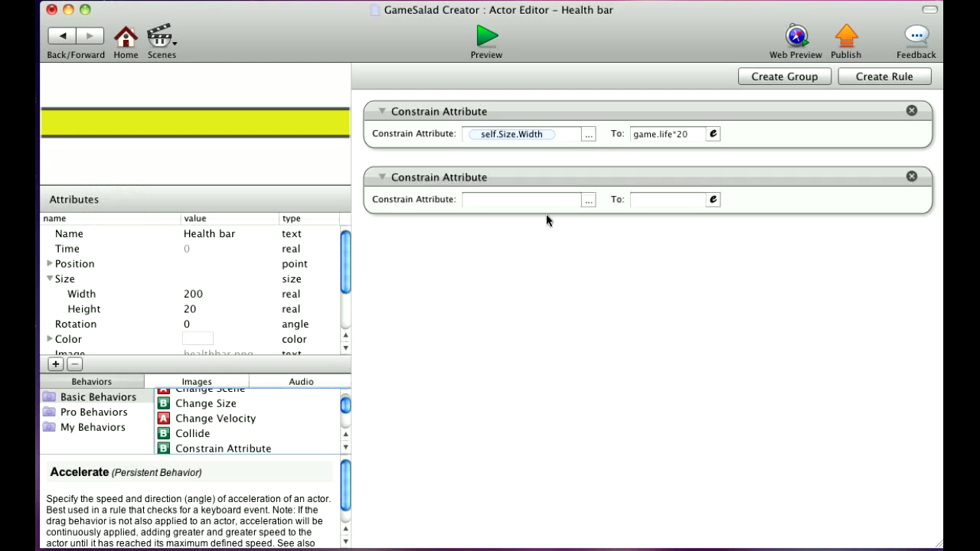
# Step: Point the second Constrain Attribute at the Health bar's Position X (self.Position.X)
pyautogui.click(584, 200)
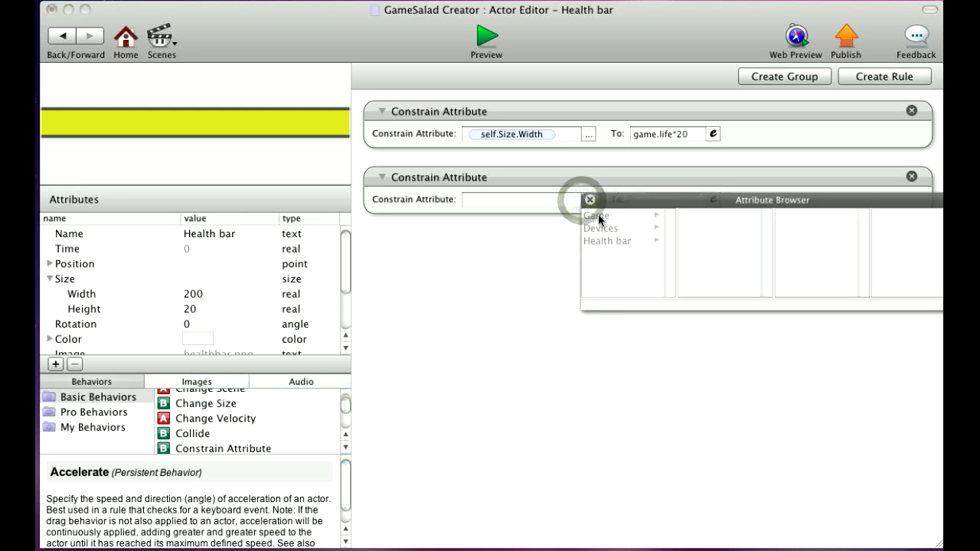
pyautogui.click(607, 240)
pyautogui.click(697, 241)
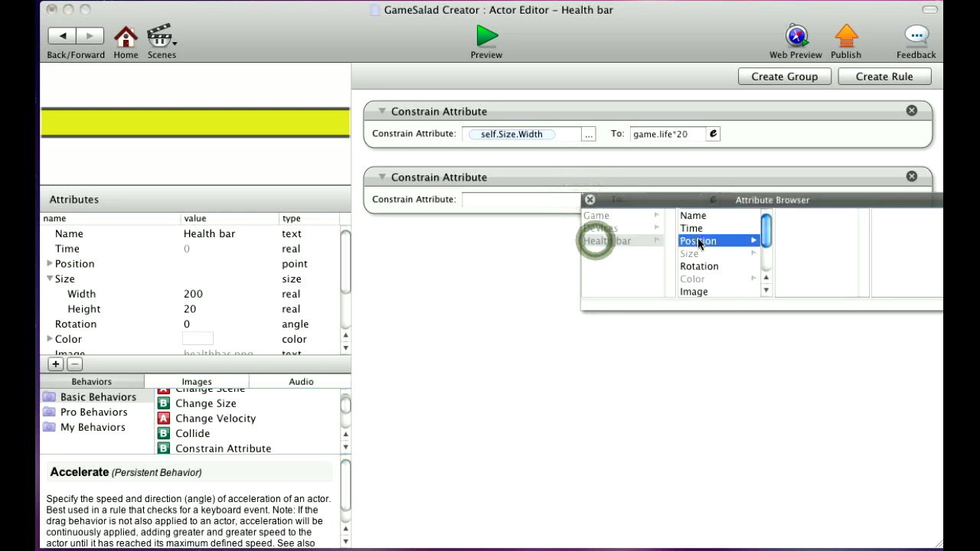
pyautogui.click(783, 215)
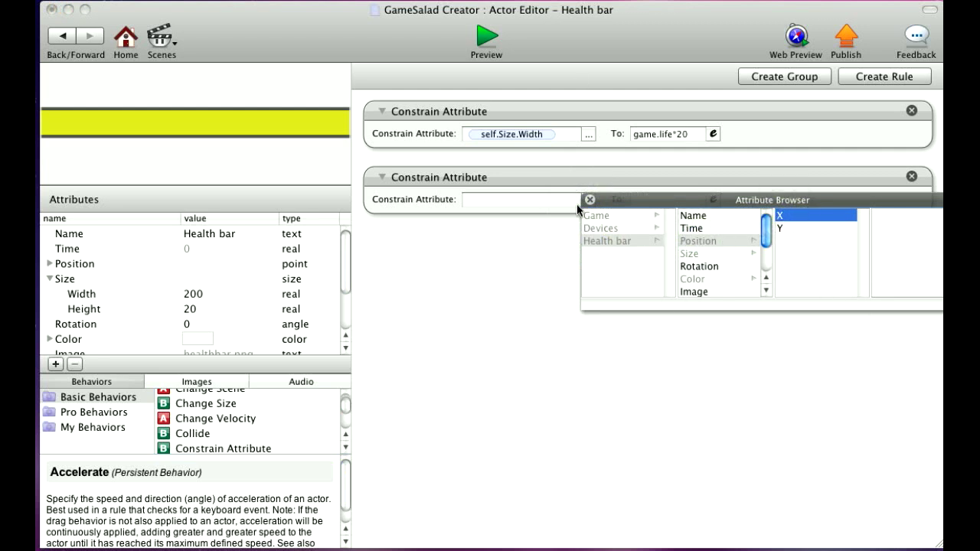
pyautogui.doubleClick(797, 217)
pyautogui.click(665, 201)
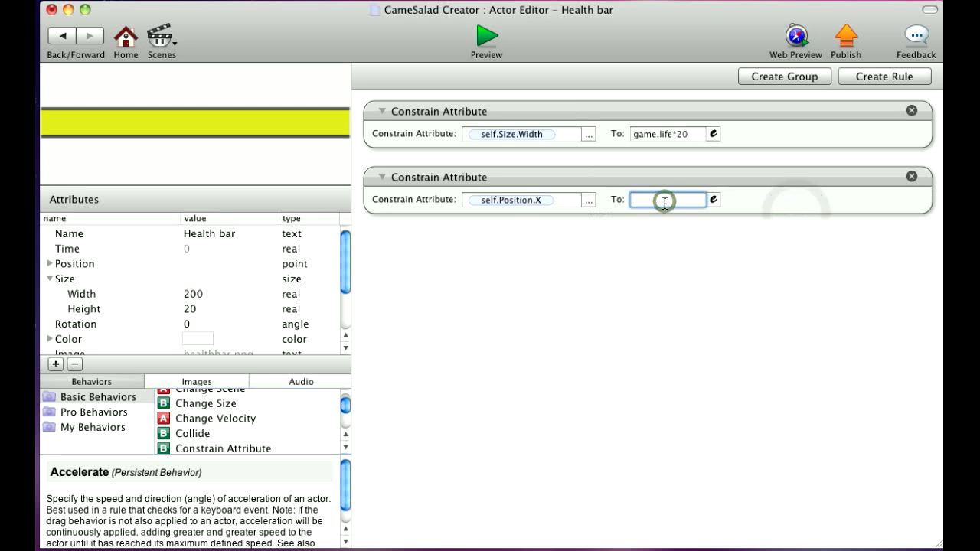
# Step: Set the X constraint's value to the expression 20+(self.Size.Width/2)
pyautogui.click(712, 199)
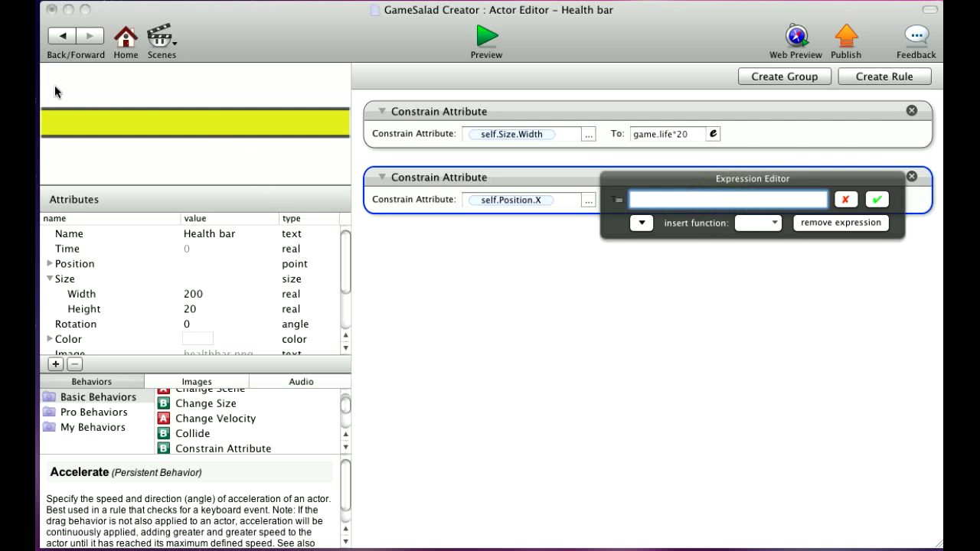
pyautogui.write('20')
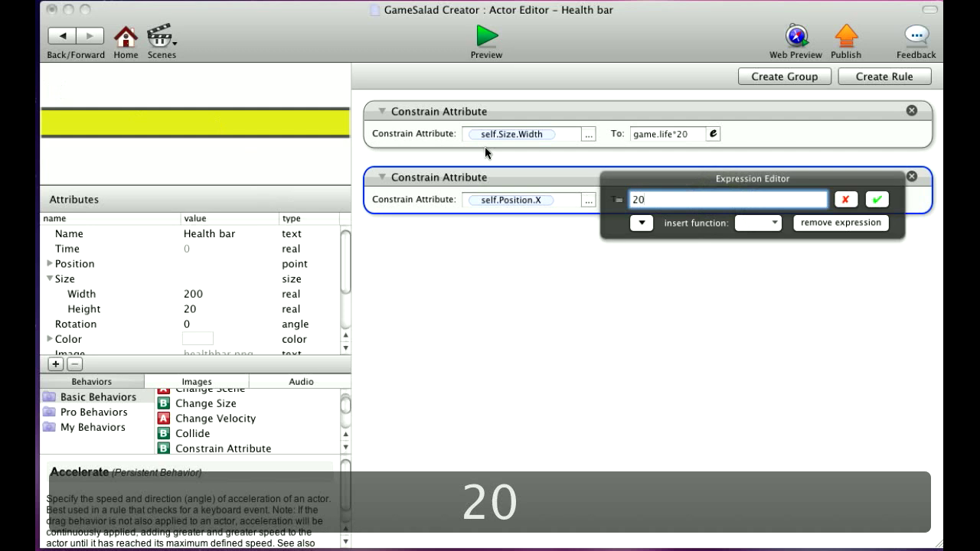
pyautogui.write('+')
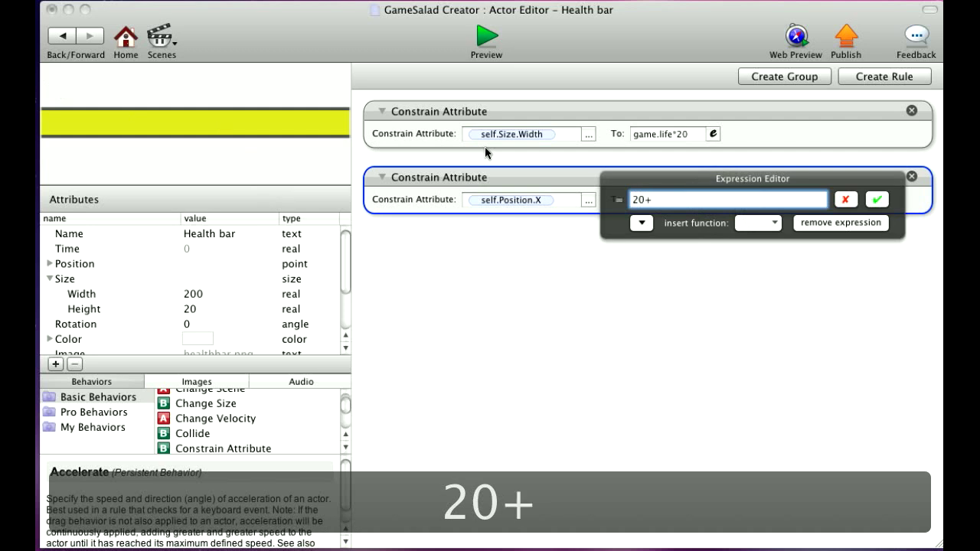
pyautogui.write('(')
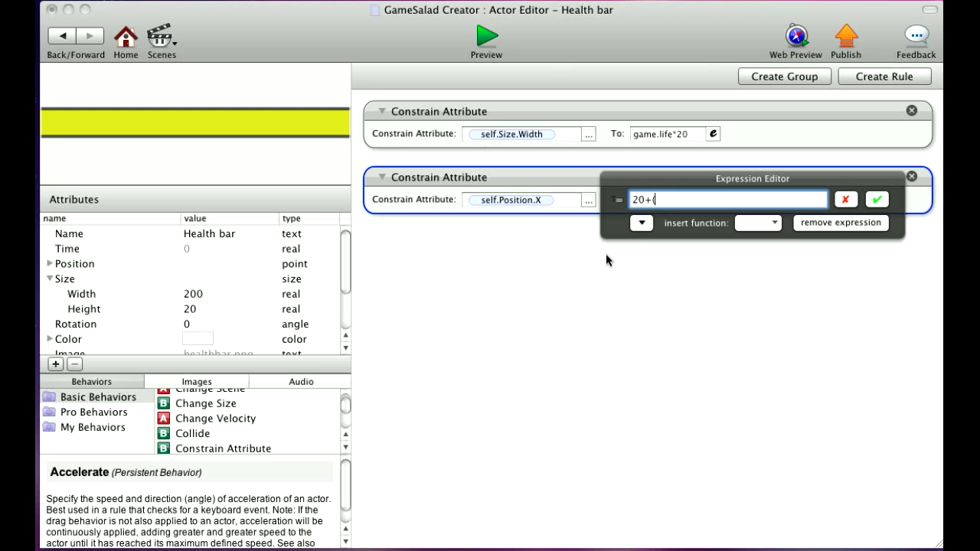
pyautogui.click(642, 226)
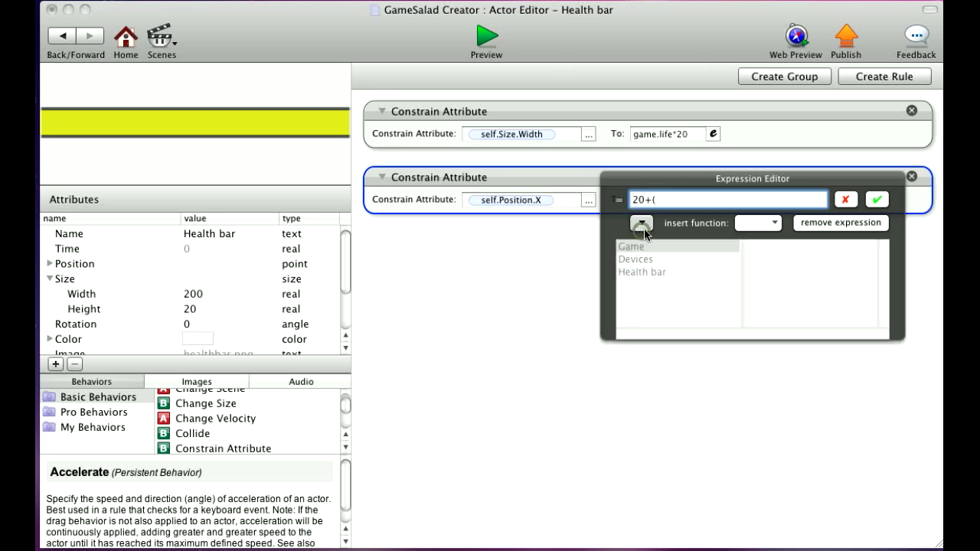
pyautogui.click(640, 272)
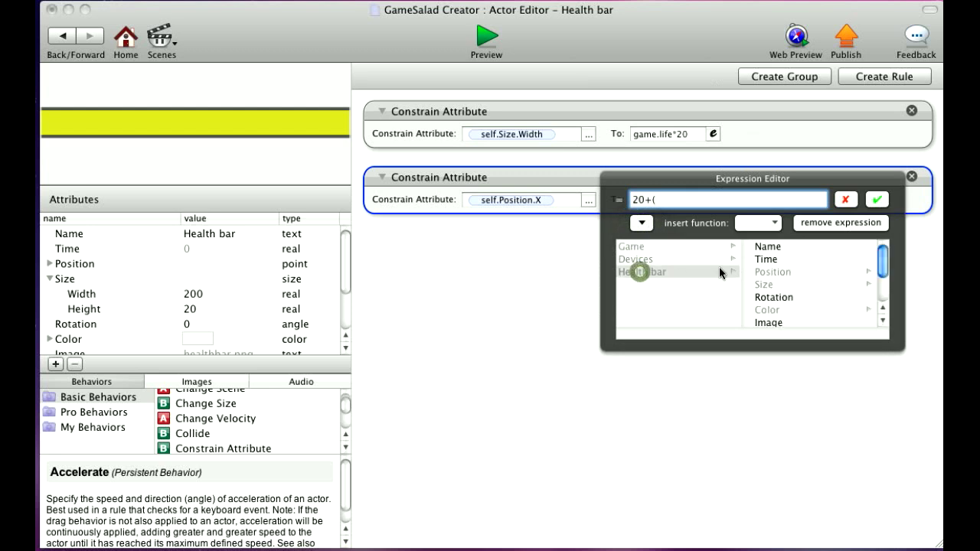
pyautogui.click(764, 285)
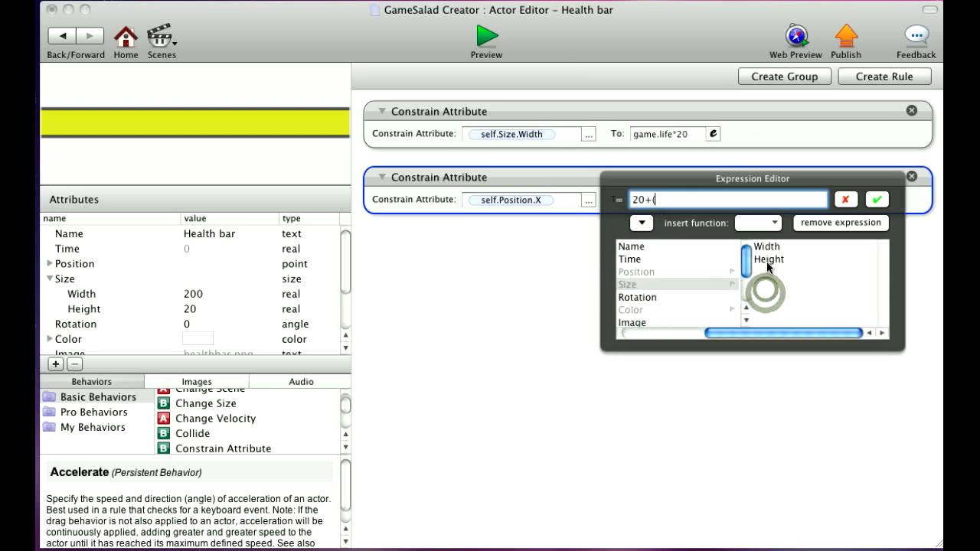
pyautogui.click(765, 247)
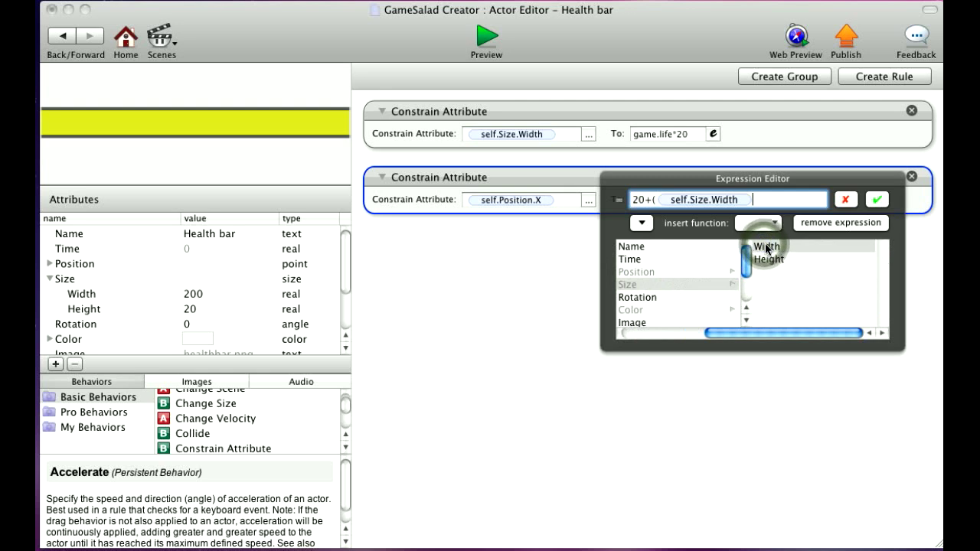
pyautogui.write('/')
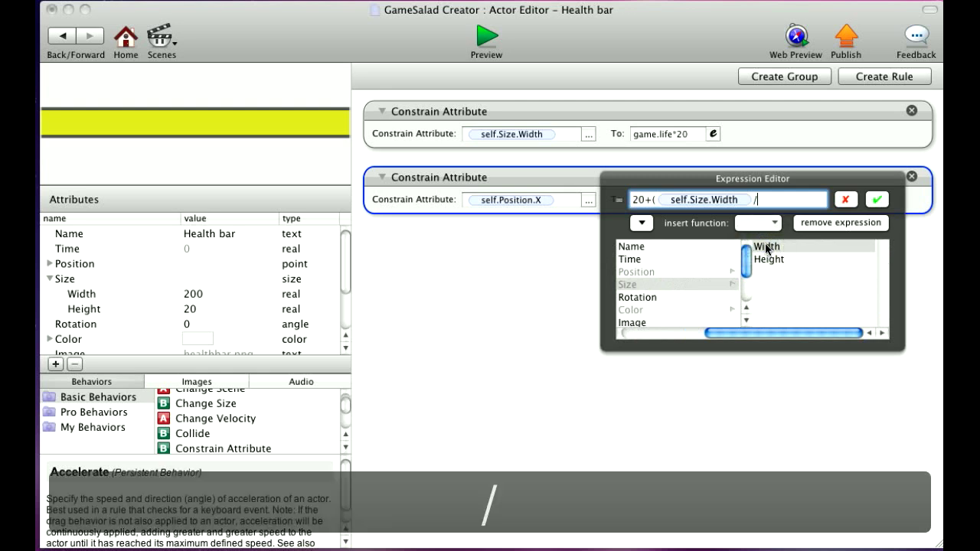
pyautogui.write('2')
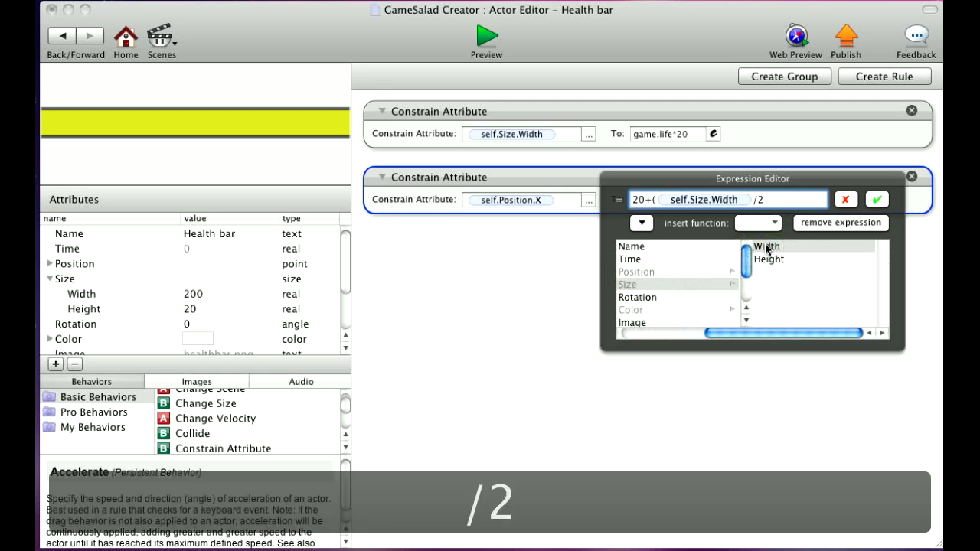
pyautogui.write(')')
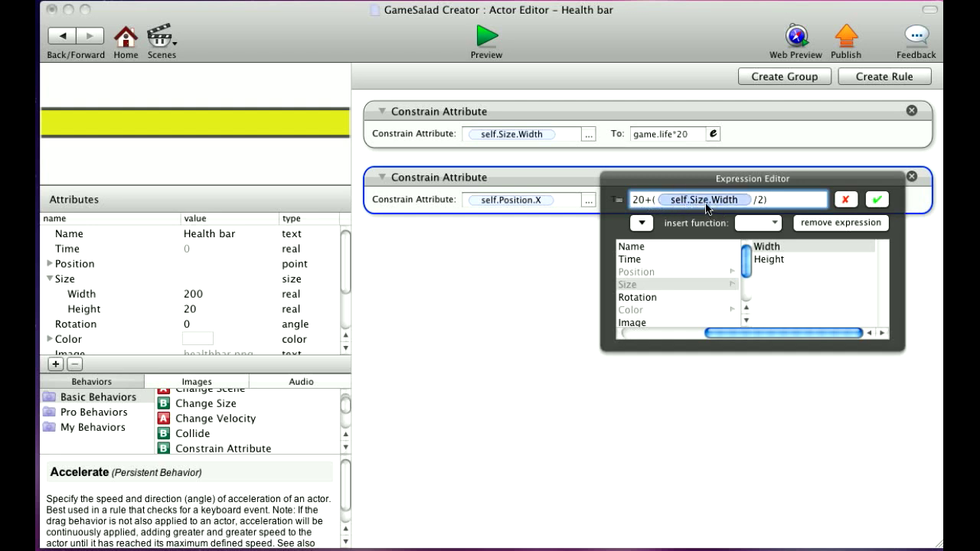
pyautogui.click(873, 200)
# Step: Preview the game and shoot the bear repeatedly until the health bar disappears
pyautogui.click(491, 42)
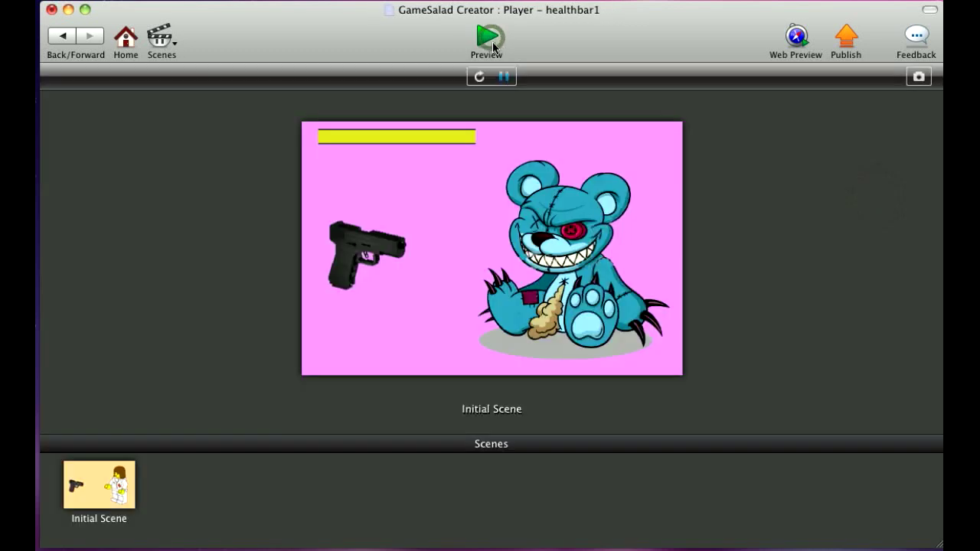
pyautogui.click(377, 253)
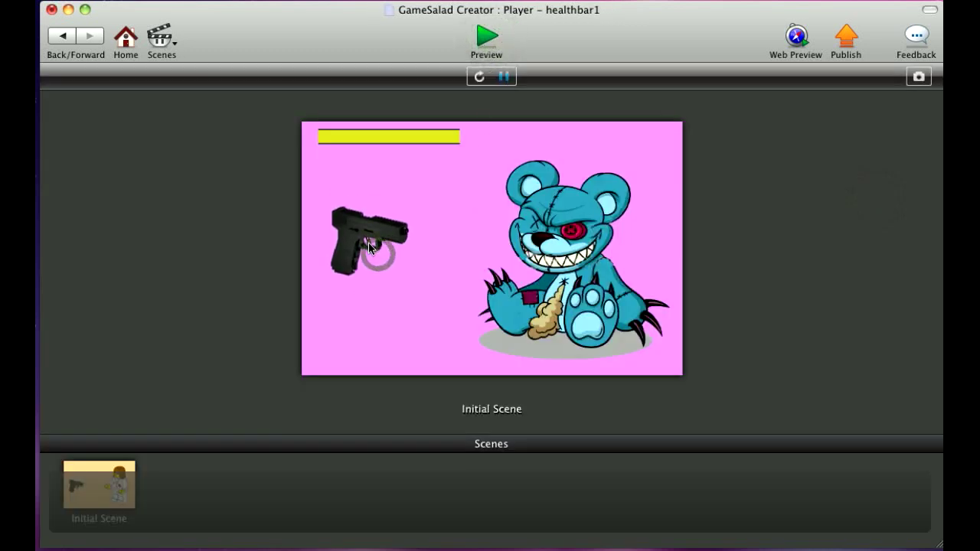
pyautogui.click(367, 260)
pyautogui.click(367, 317)
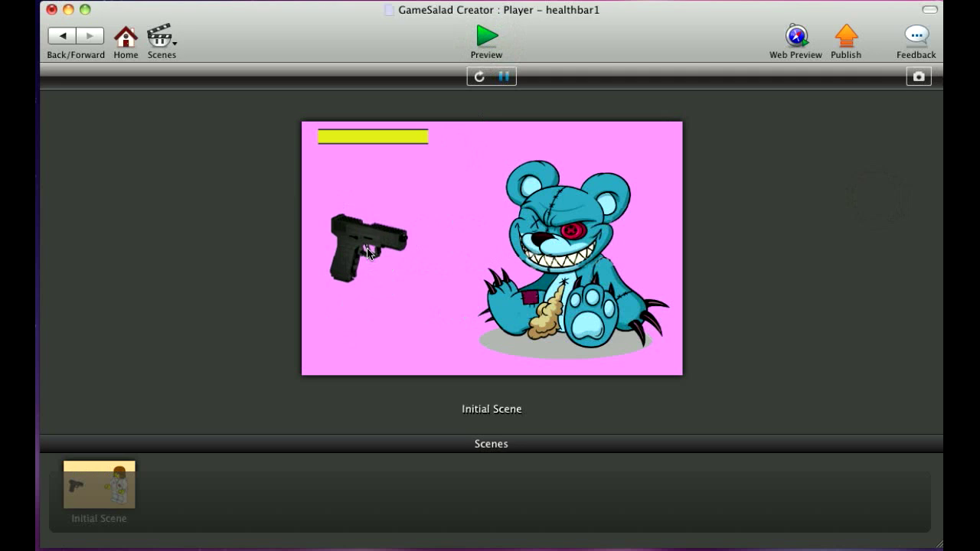
pyautogui.click(368, 231)
pyautogui.click(373, 322)
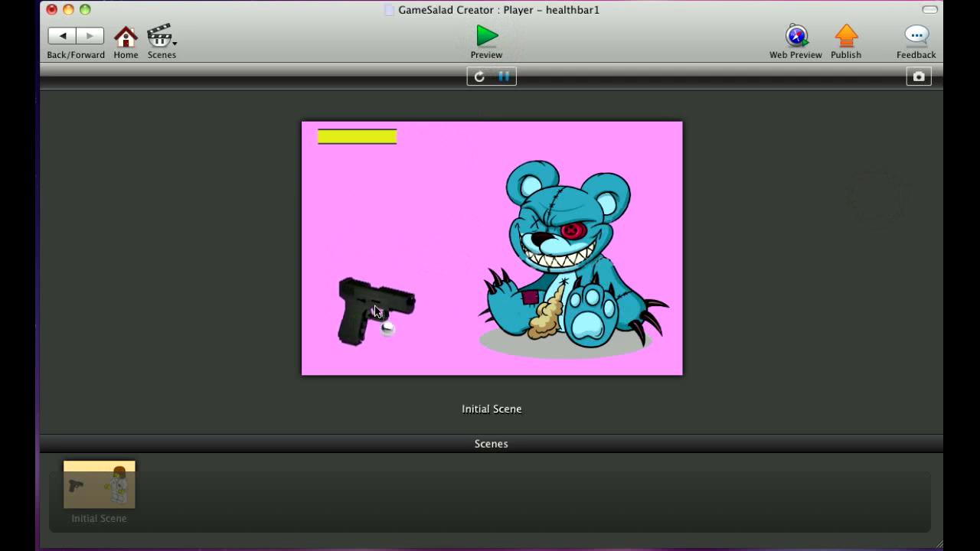
pyautogui.click(392, 234)
pyautogui.click(400, 252)
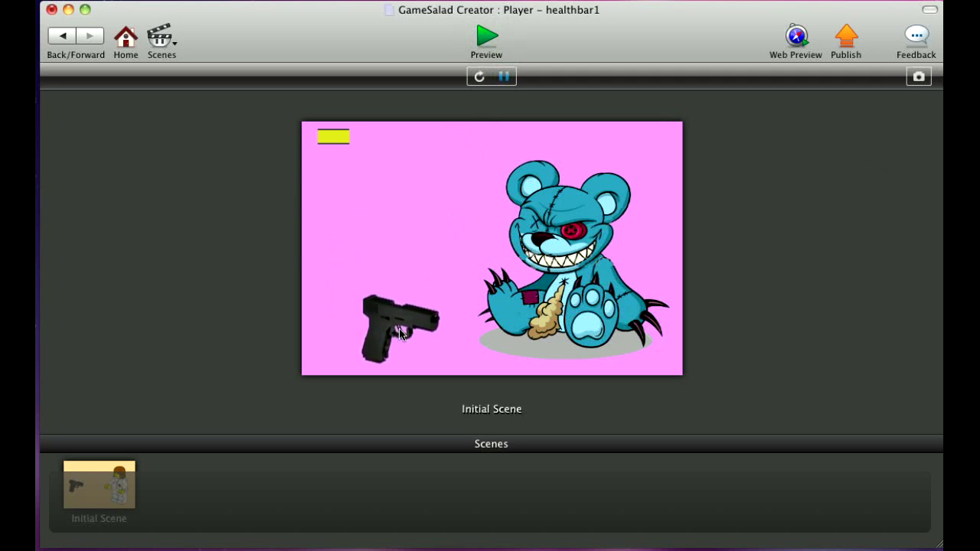
pyautogui.click(401, 318)
pyautogui.click(401, 291)
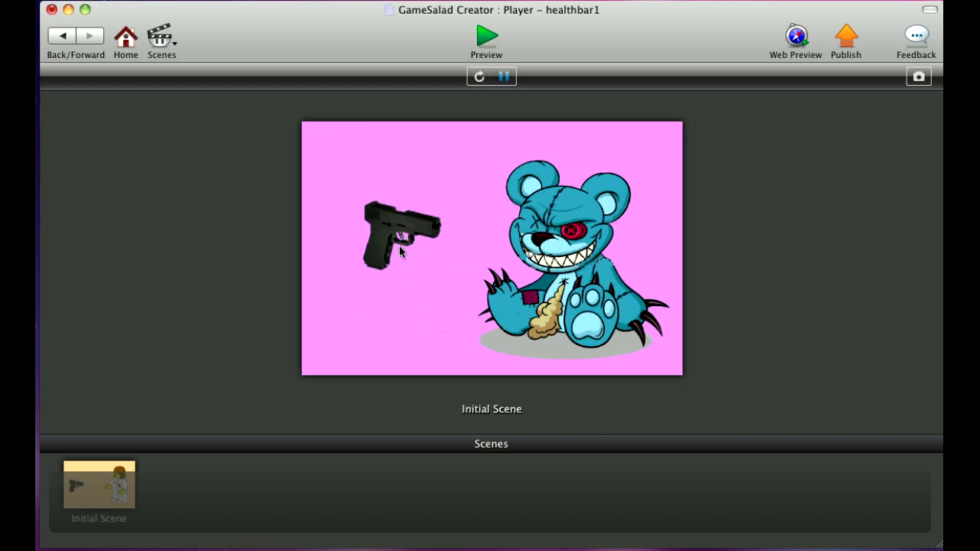